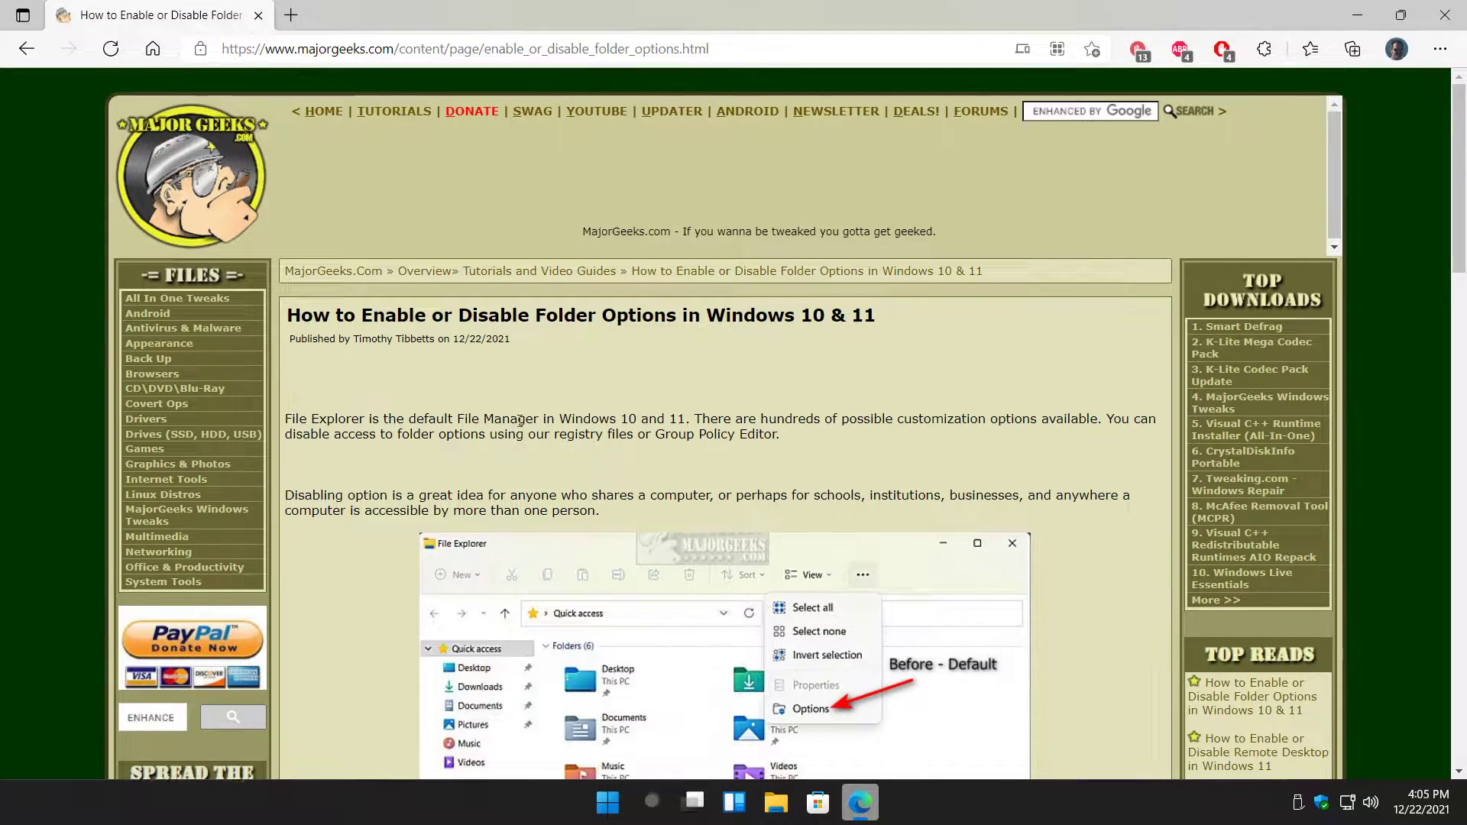
# Scroll the MajorGeeks article to the 'After - Disabled' screenshot, then launch File Explorer.
pyautogui.scroll(-4, 648, 426)
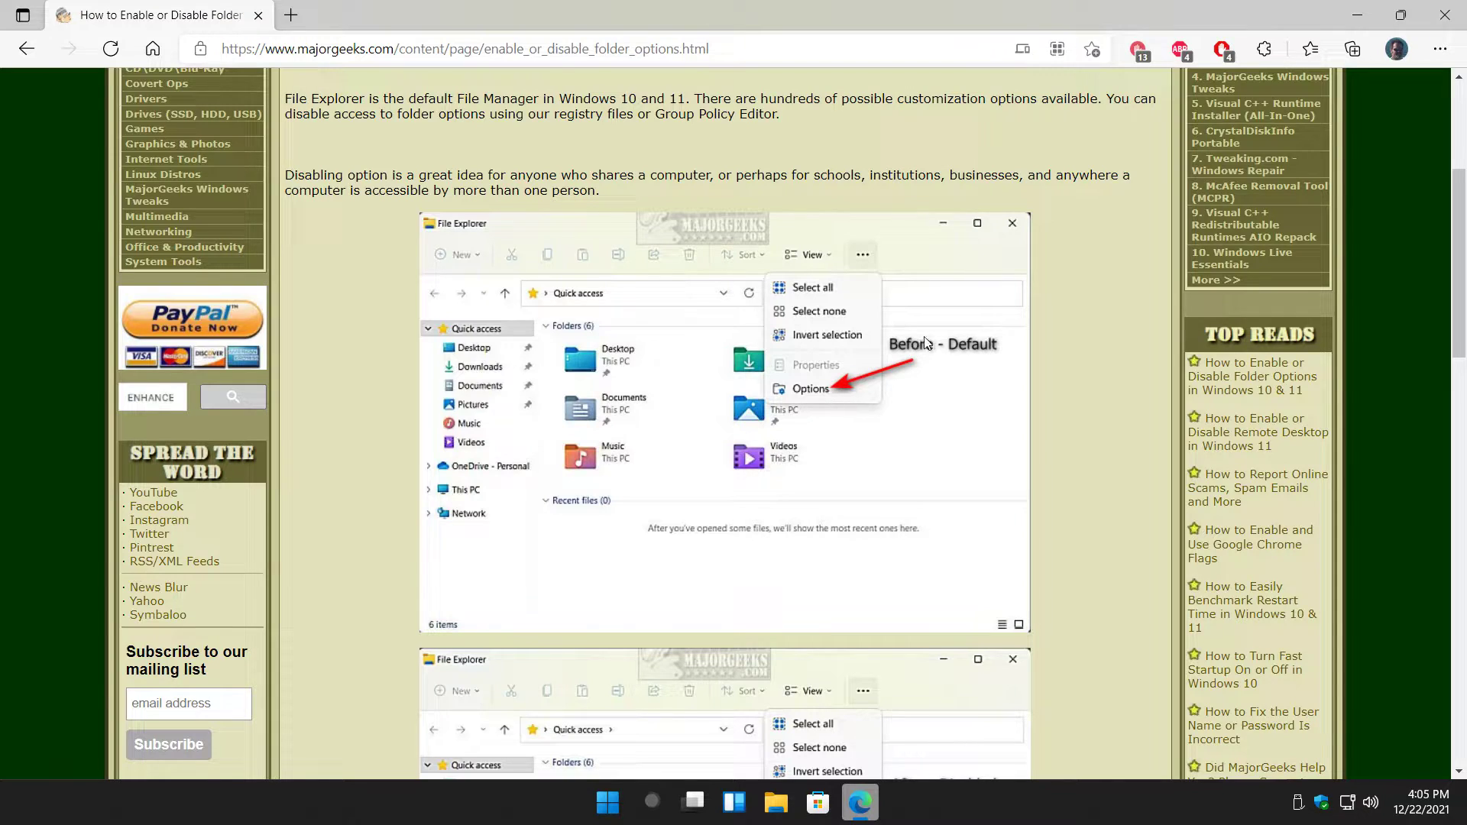
pyautogui.scroll(-4, 824, 406)
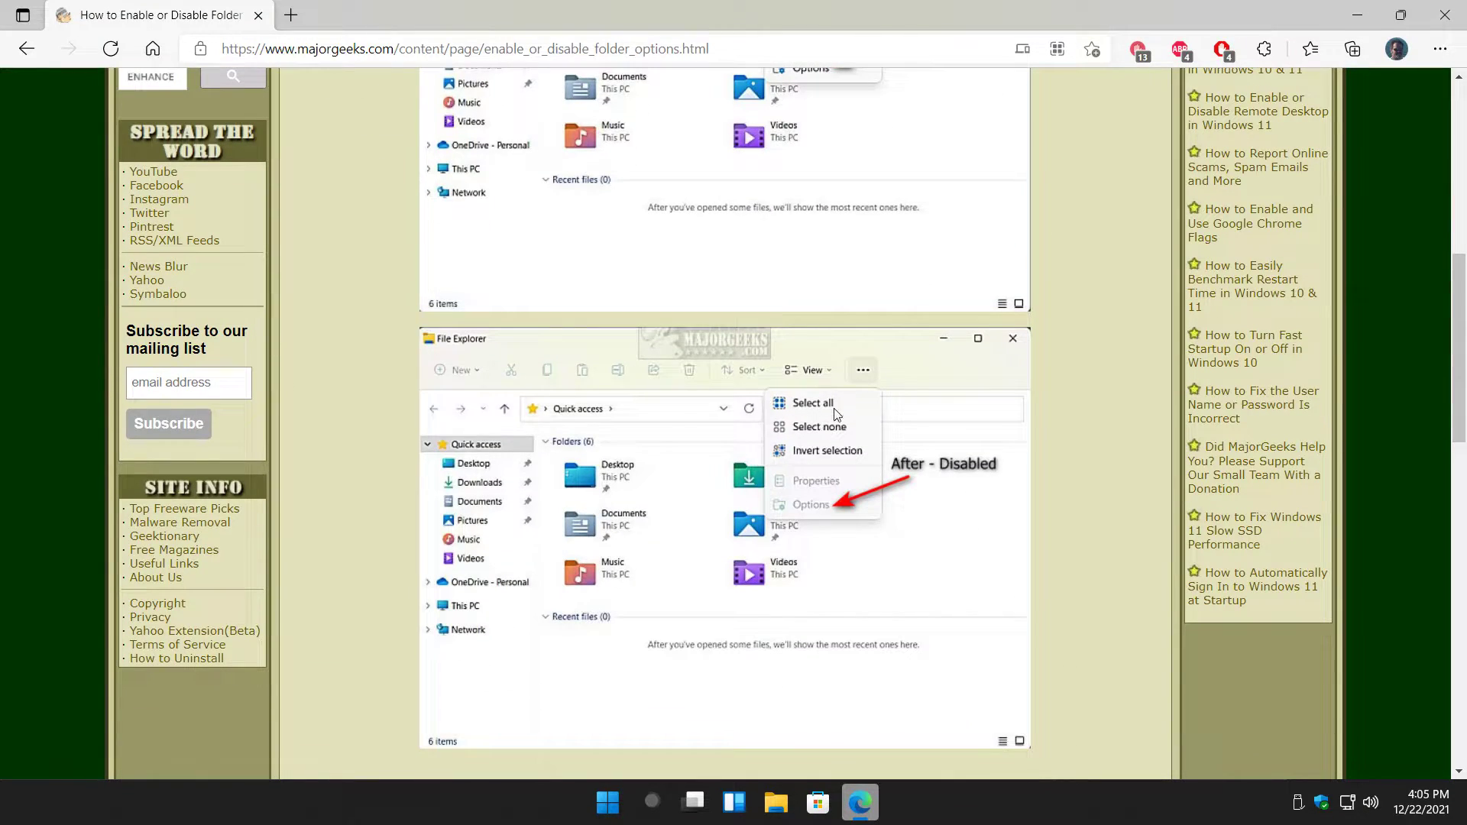
pyautogui.click(775, 802)
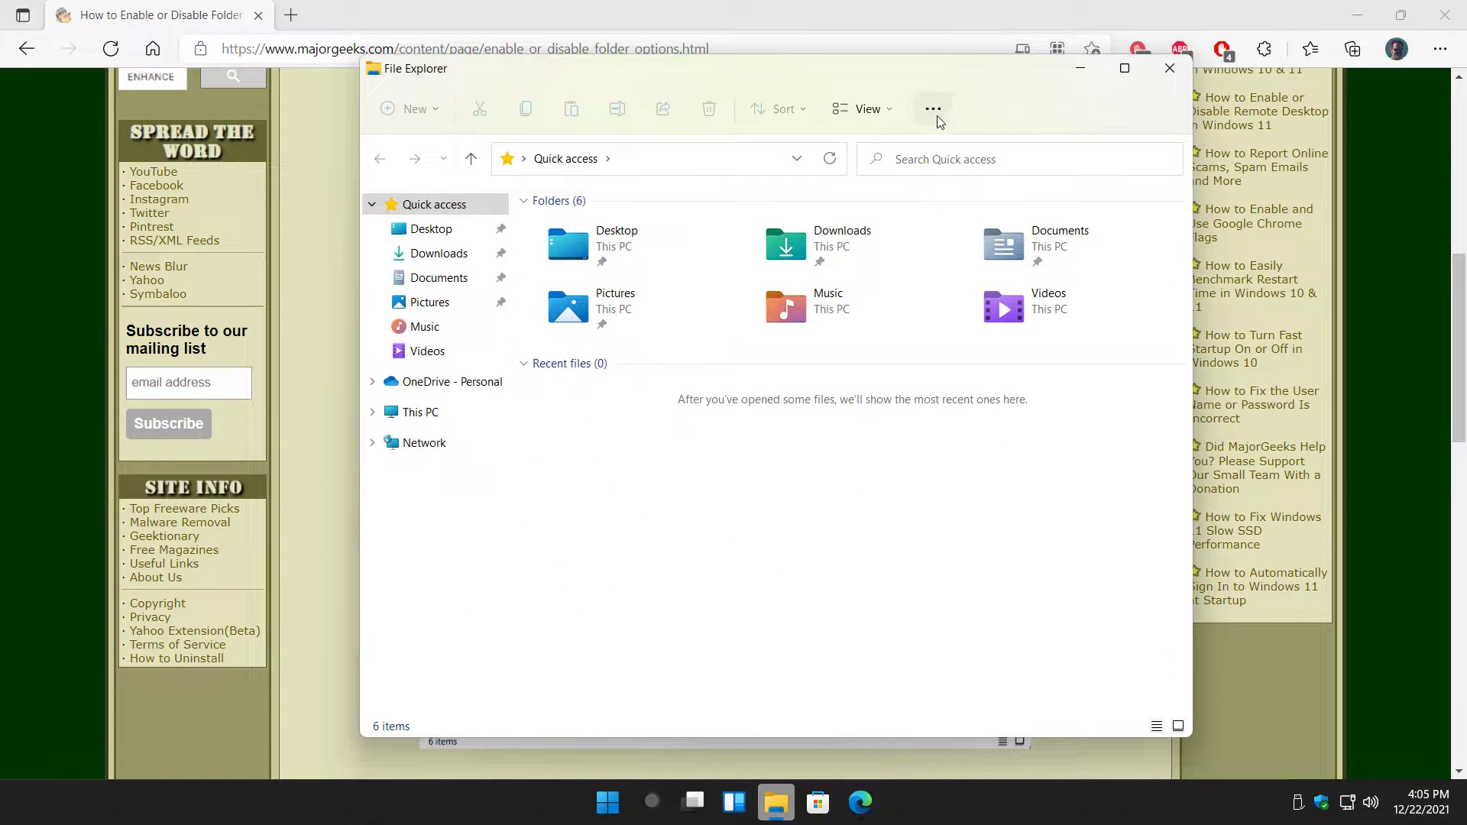
pyautogui.click(933, 110)
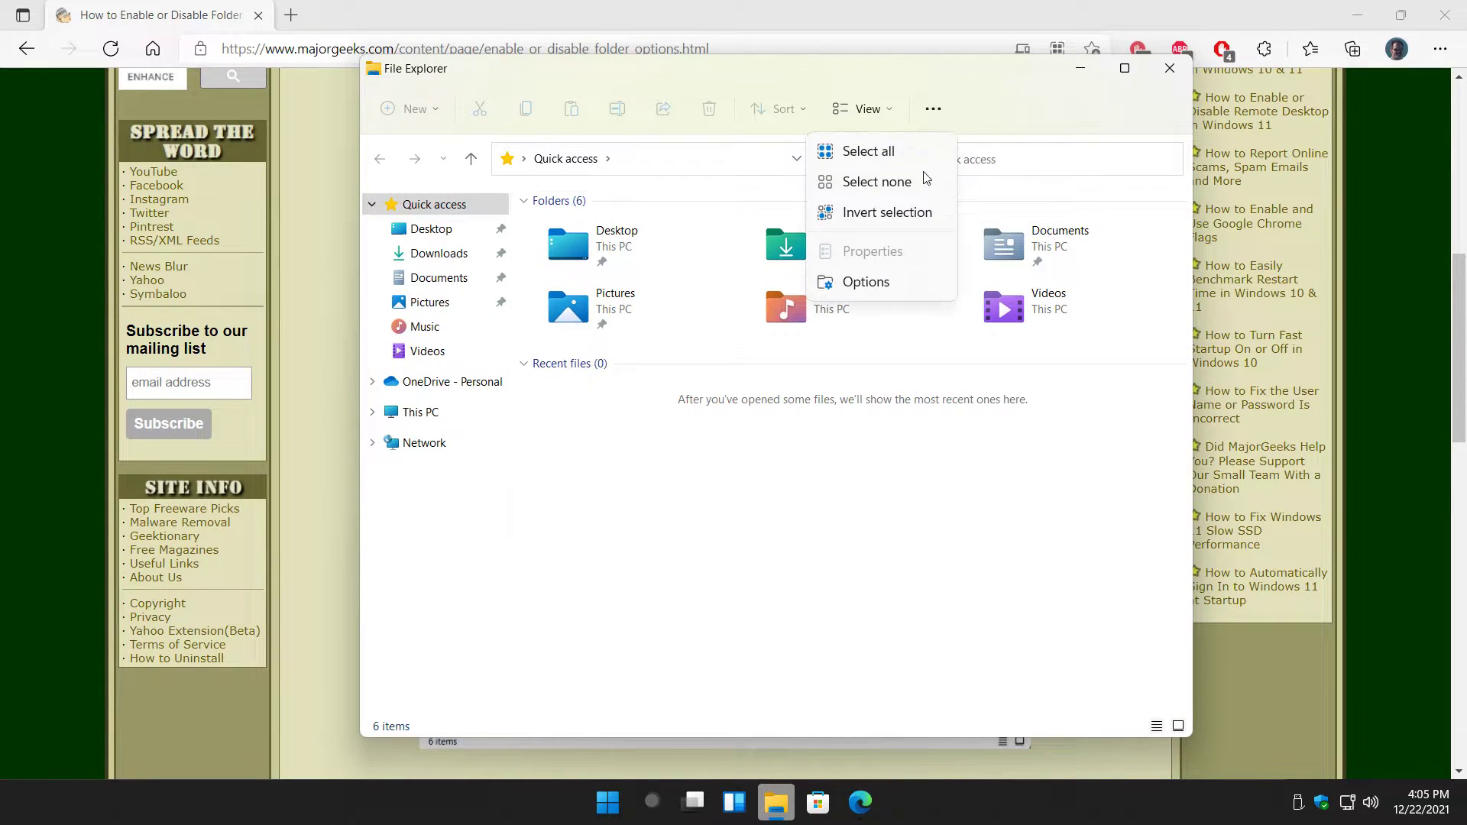
pyautogui.click(871, 282)
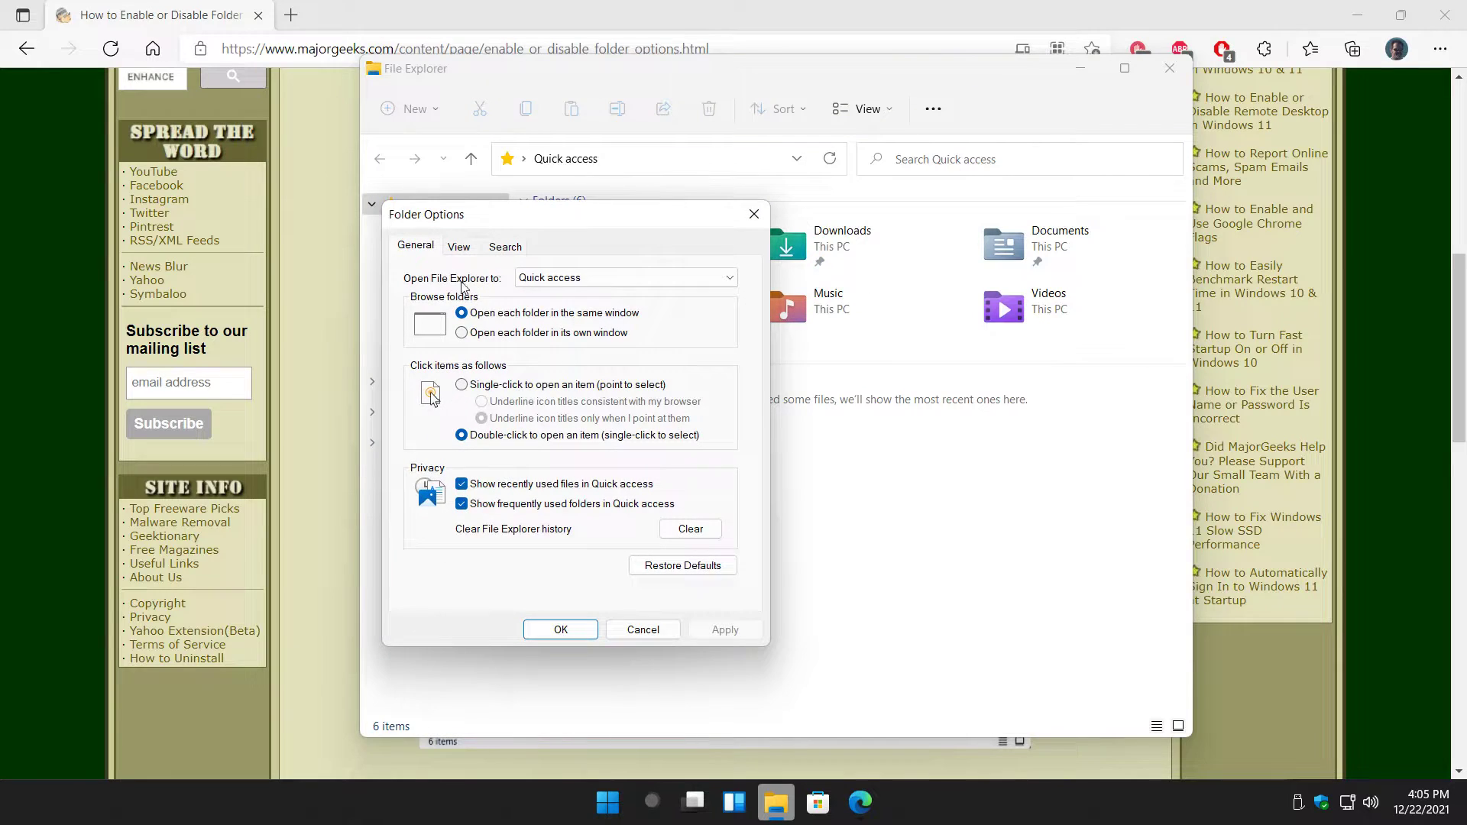
pyautogui.click(459, 246)
pyautogui.click(497, 248)
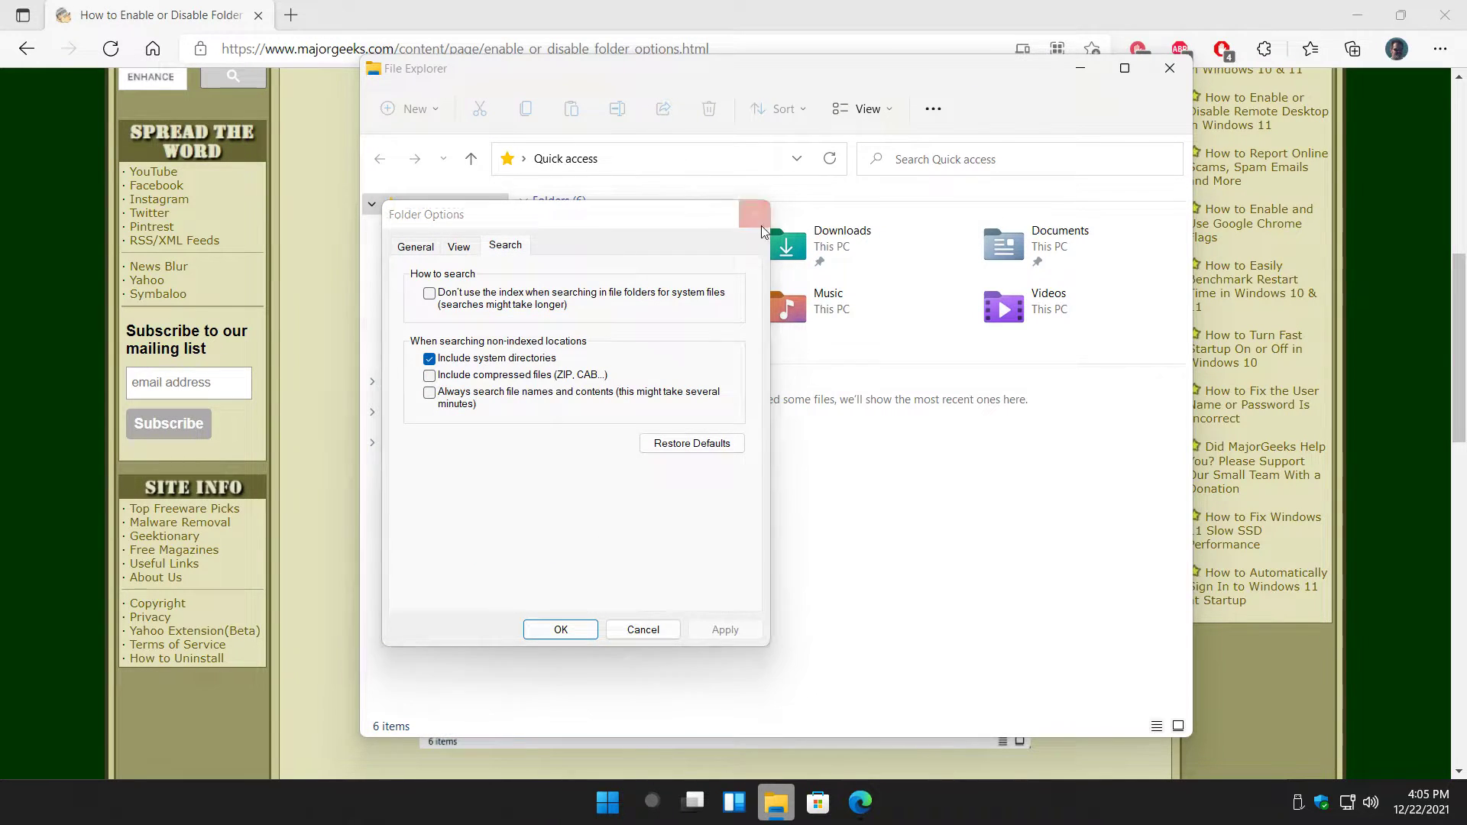
pyautogui.click(753, 215)
pyautogui.click(1167, 70)
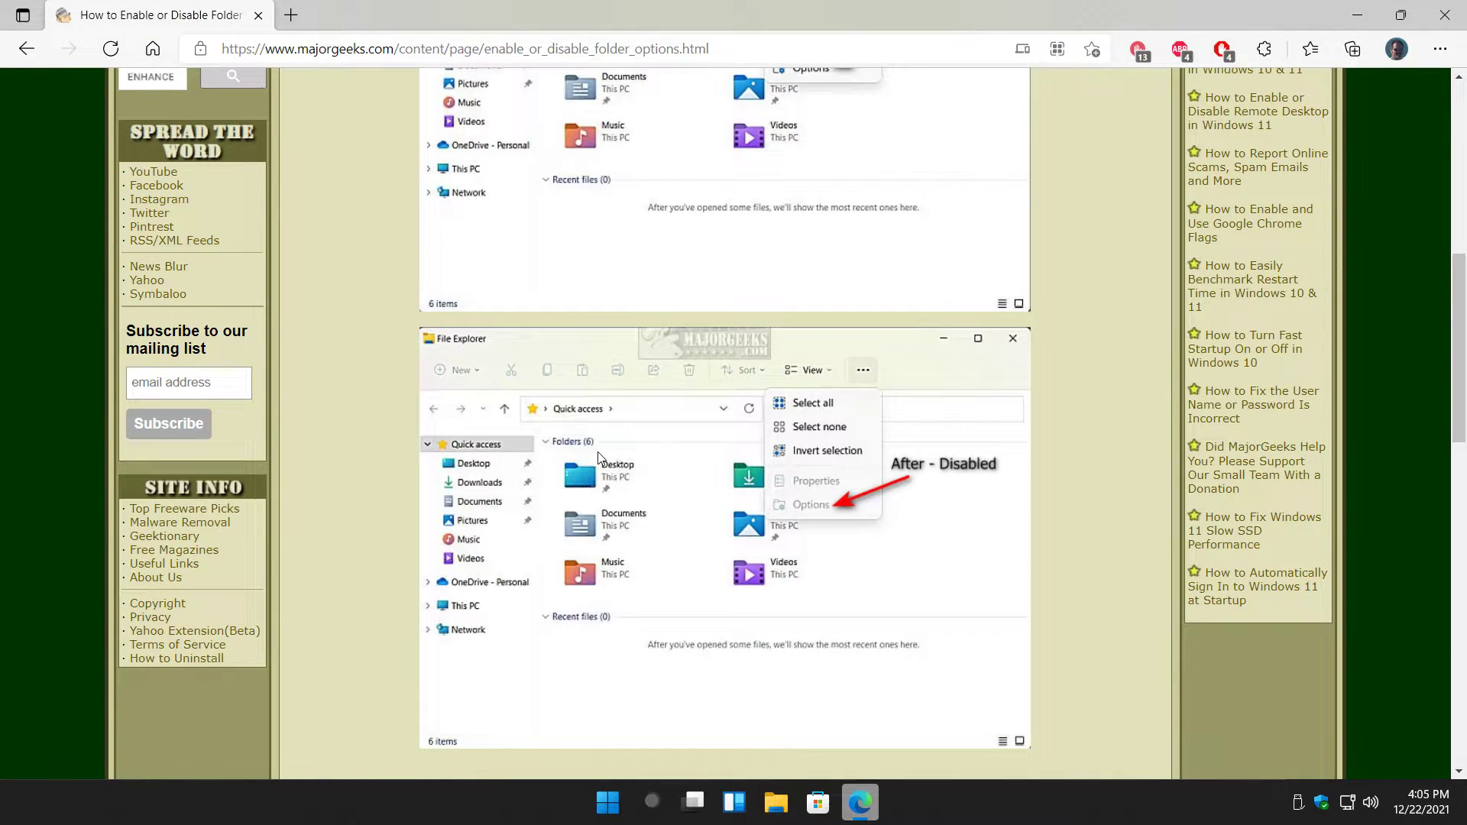
# Scroll to the Registry Files instructions and minimize Edge to reveal the desktop.
pyautogui.scroll(-8, 419, 405)
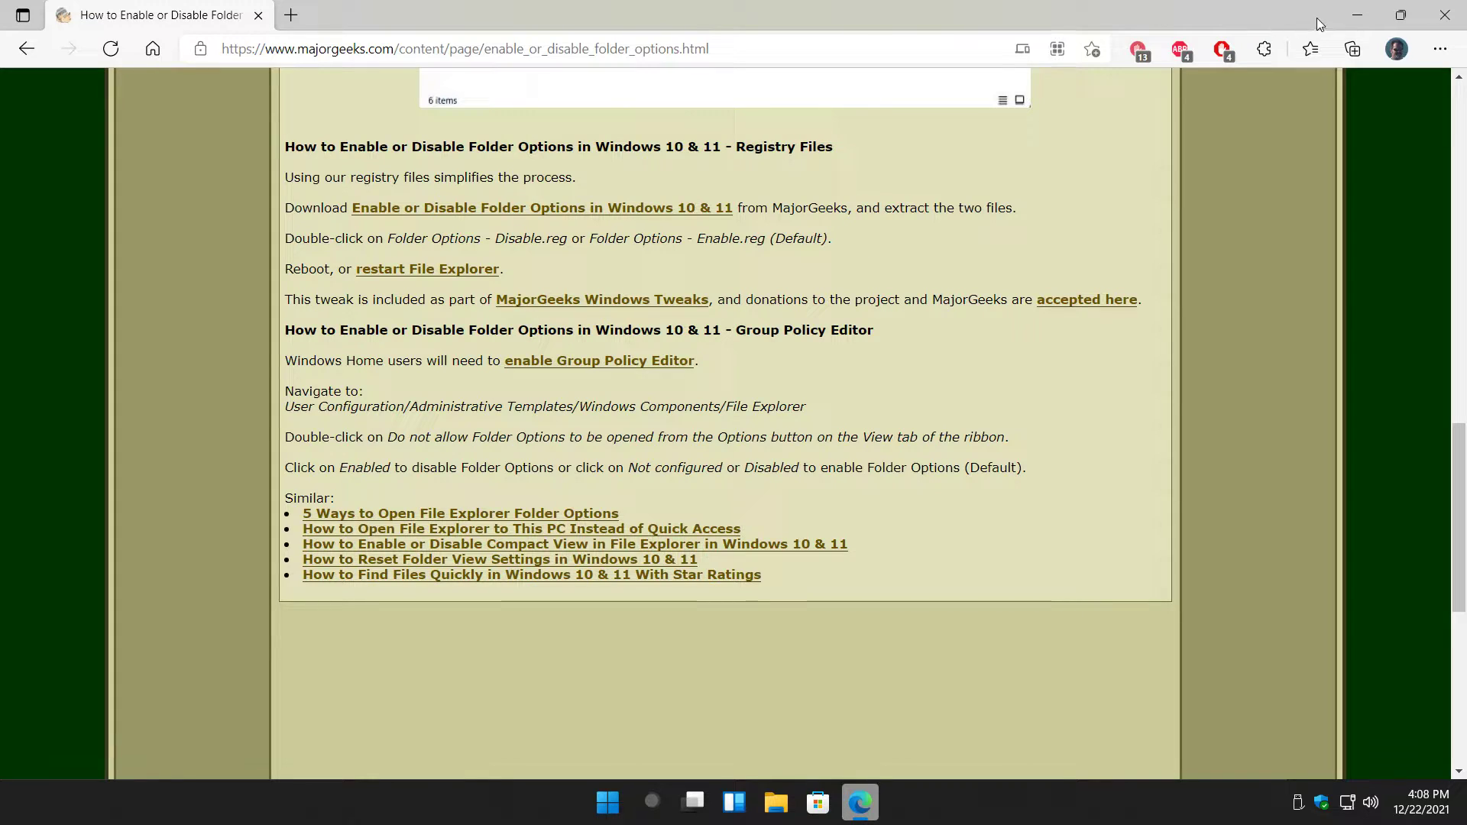
pyautogui.click(1354, 16)
pyautogui.click(40, 416)
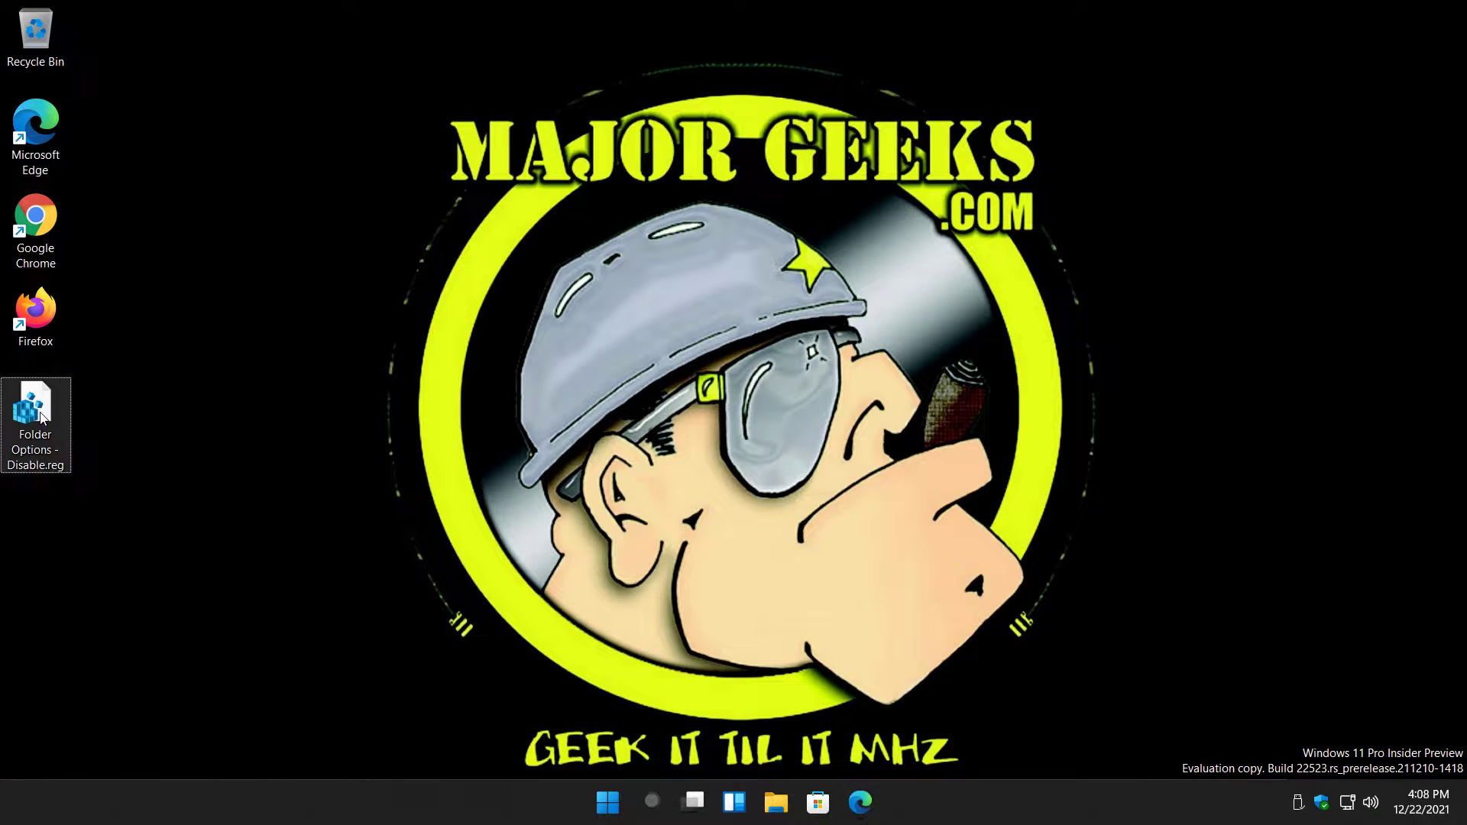
pyautogui.rightClick(44, 416)
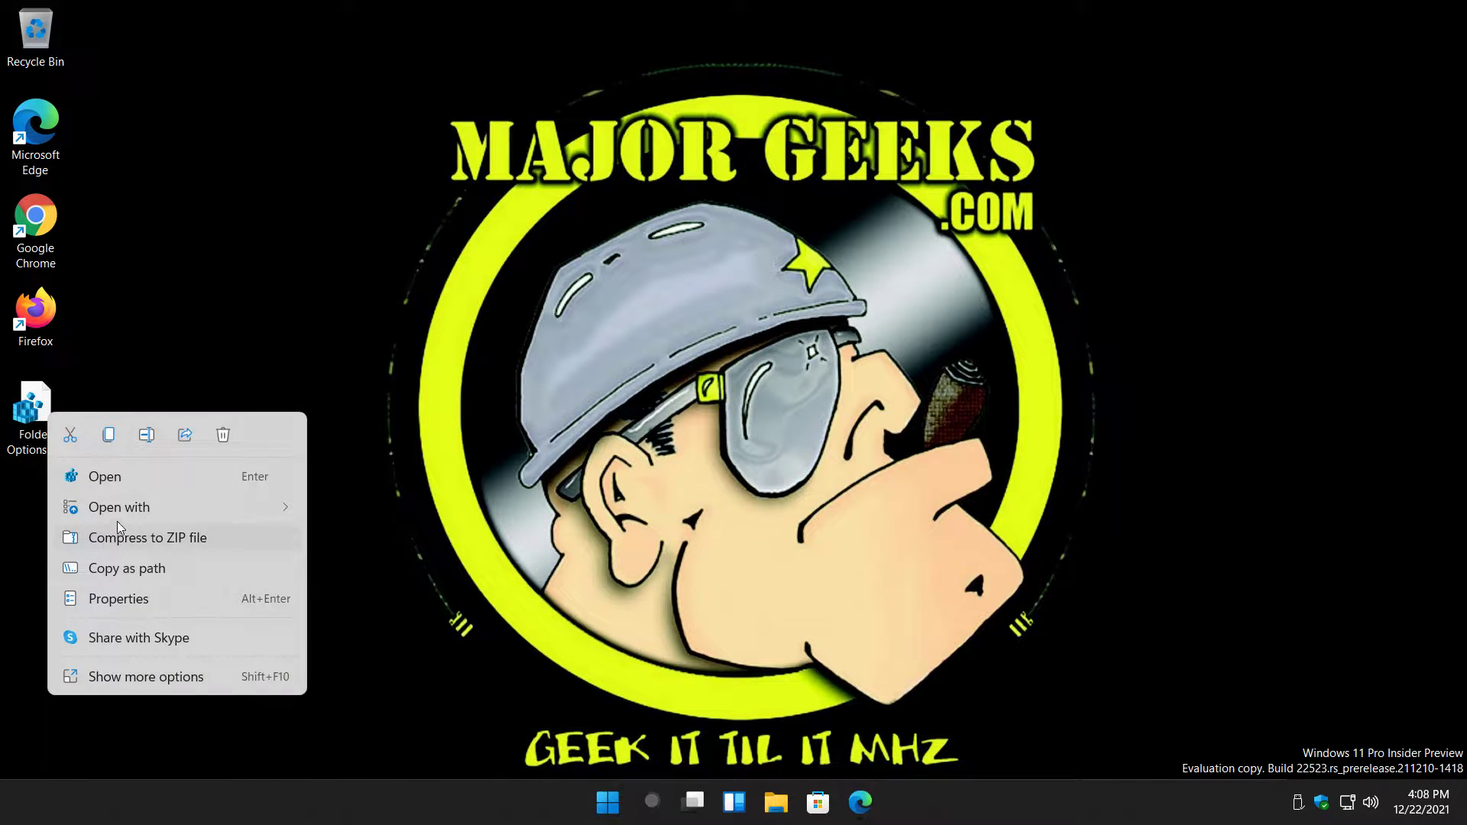
pyautogui.moveTo(126, 507)
pyautogui.click(446, 506)
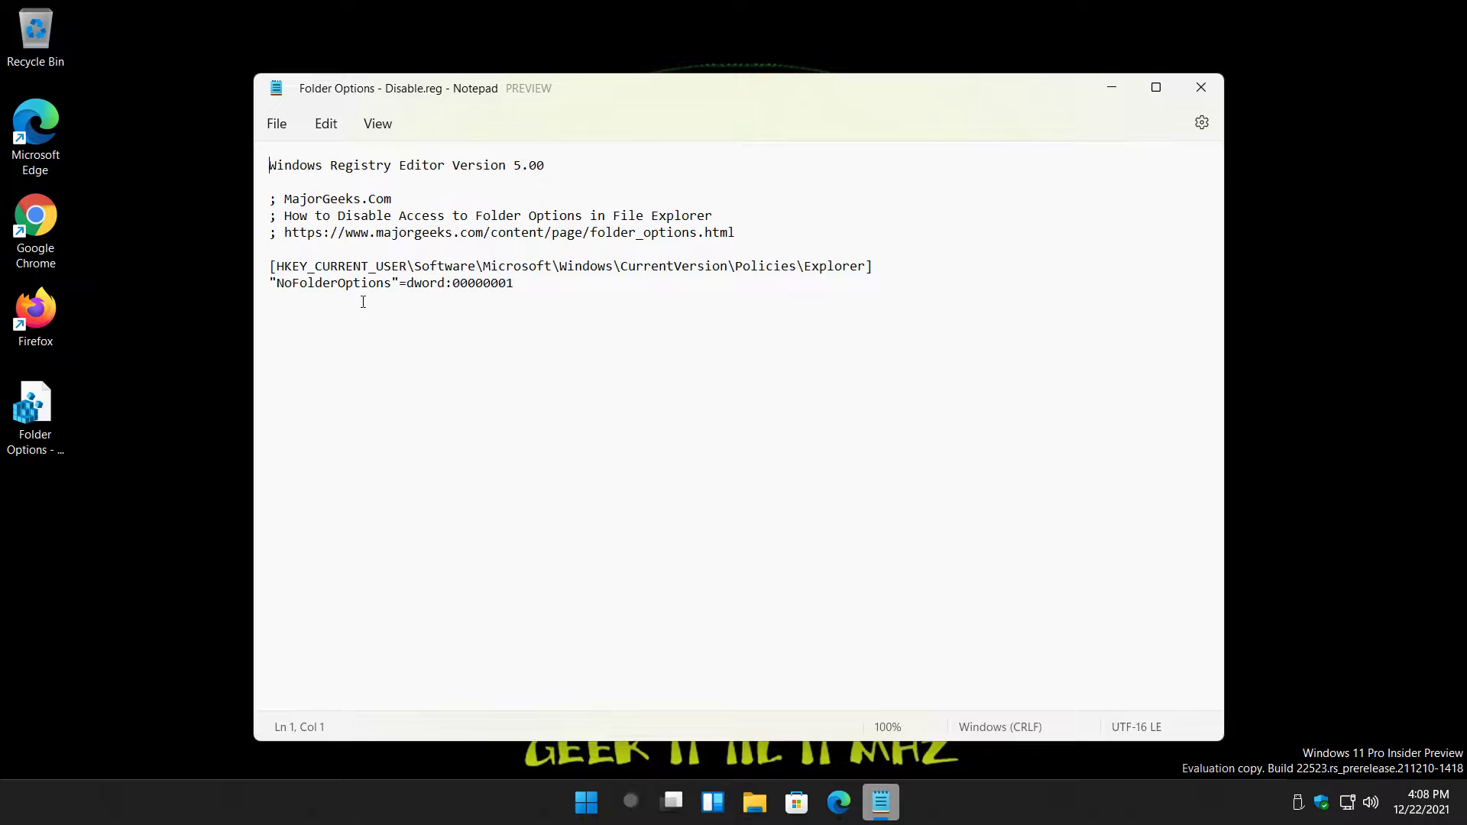
pyautogui.click(1200, 87)
pyautogui.click(52, 407)
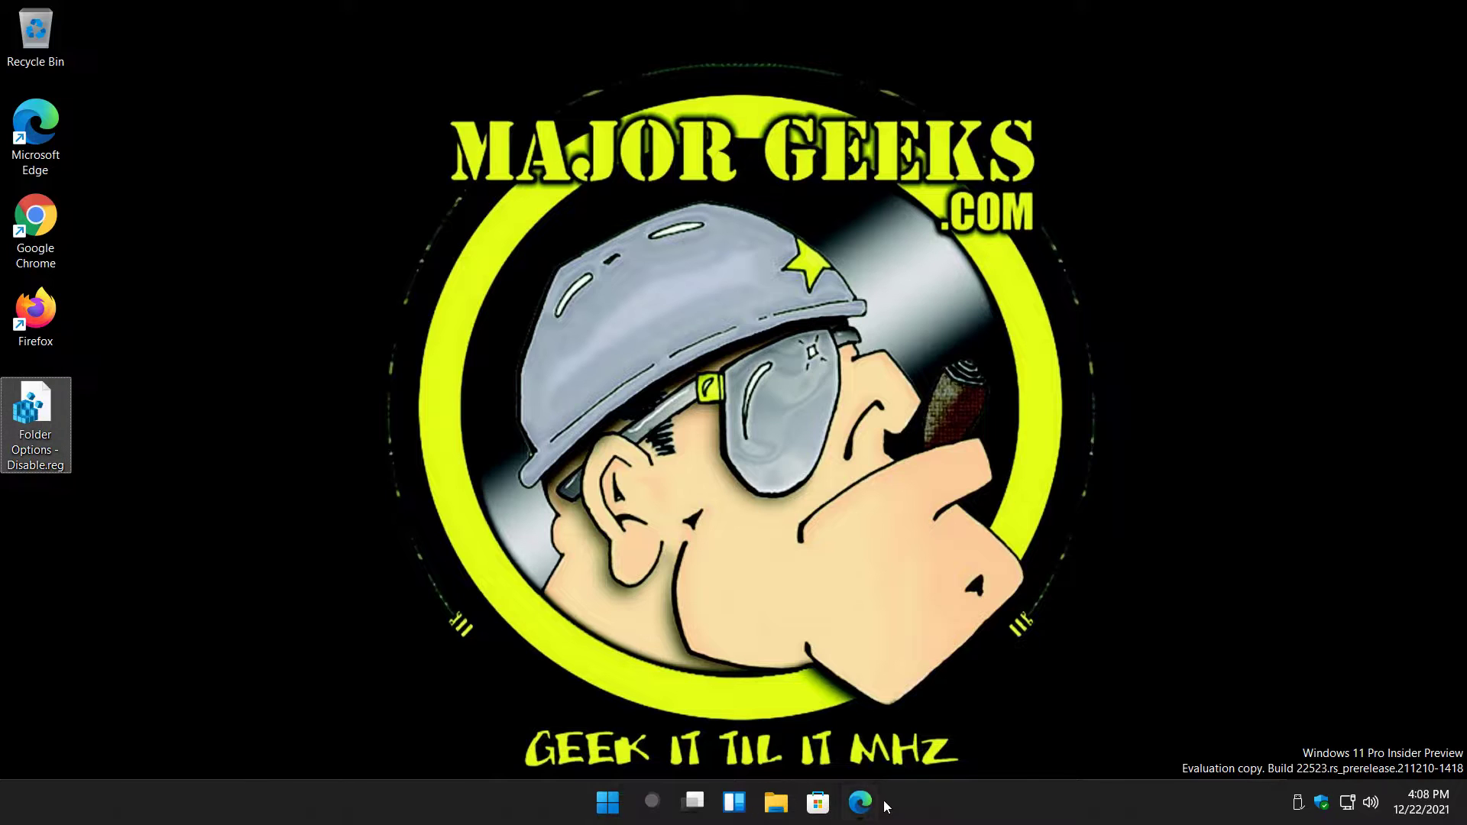
# Merge Folder Options - Disable.reg into the registry, approving the UAC and confirmation prompts.
pyautogui.click(859, 802)
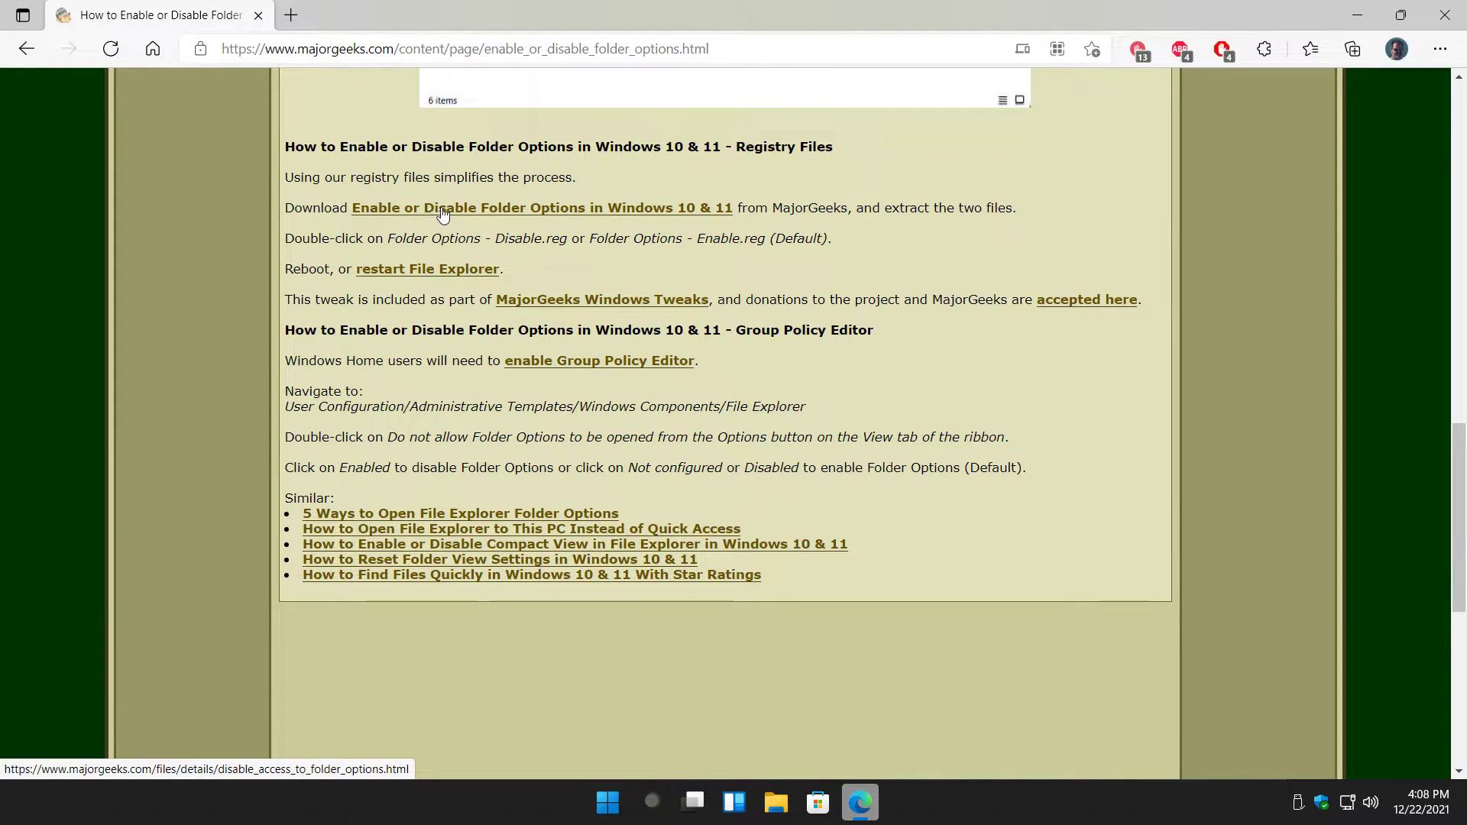
pyautogui.click(857, 810)
pyautogui.doubleClick(37, 398)
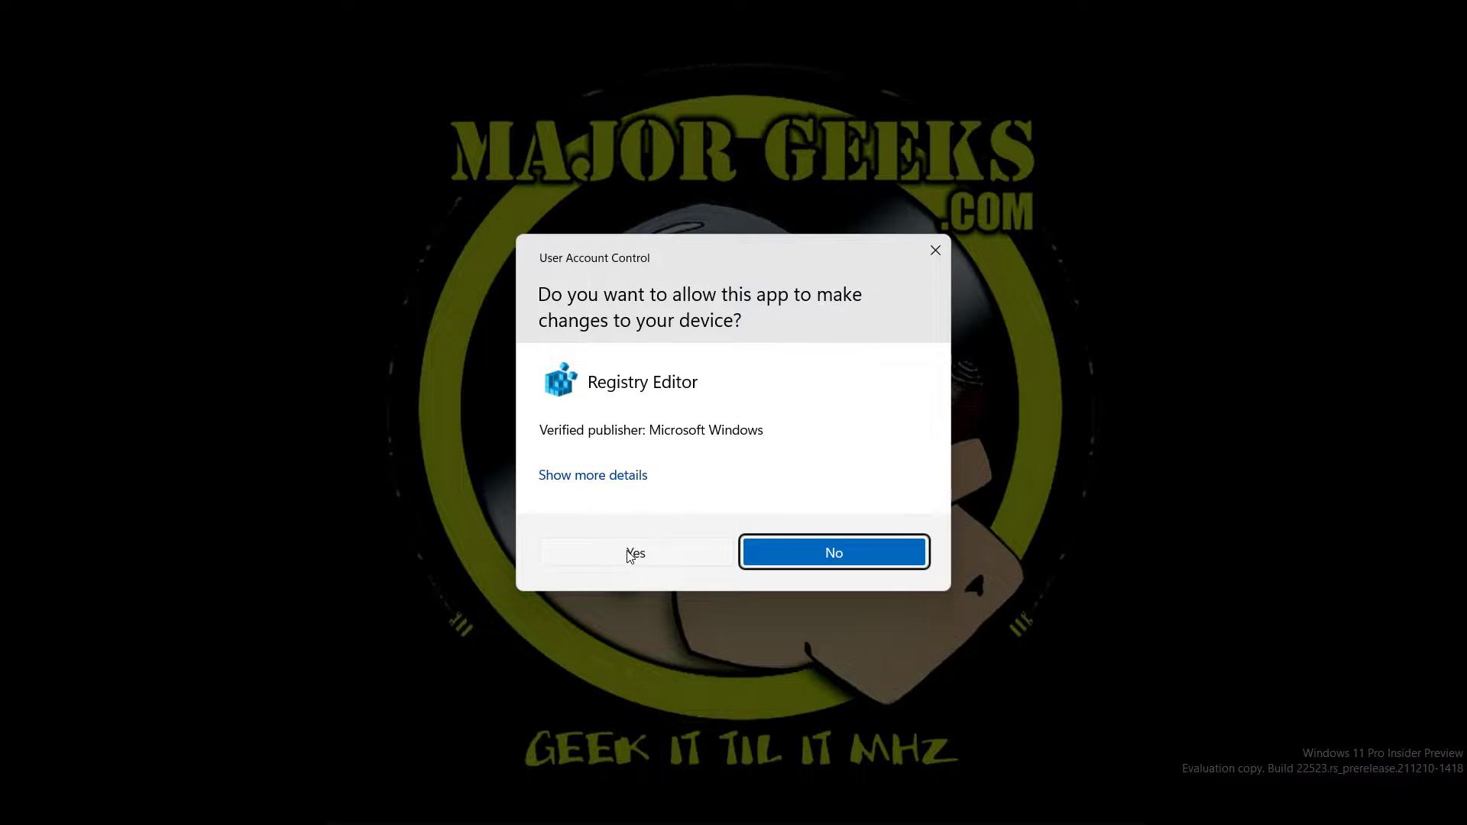
pyautogui.click(631, 553)
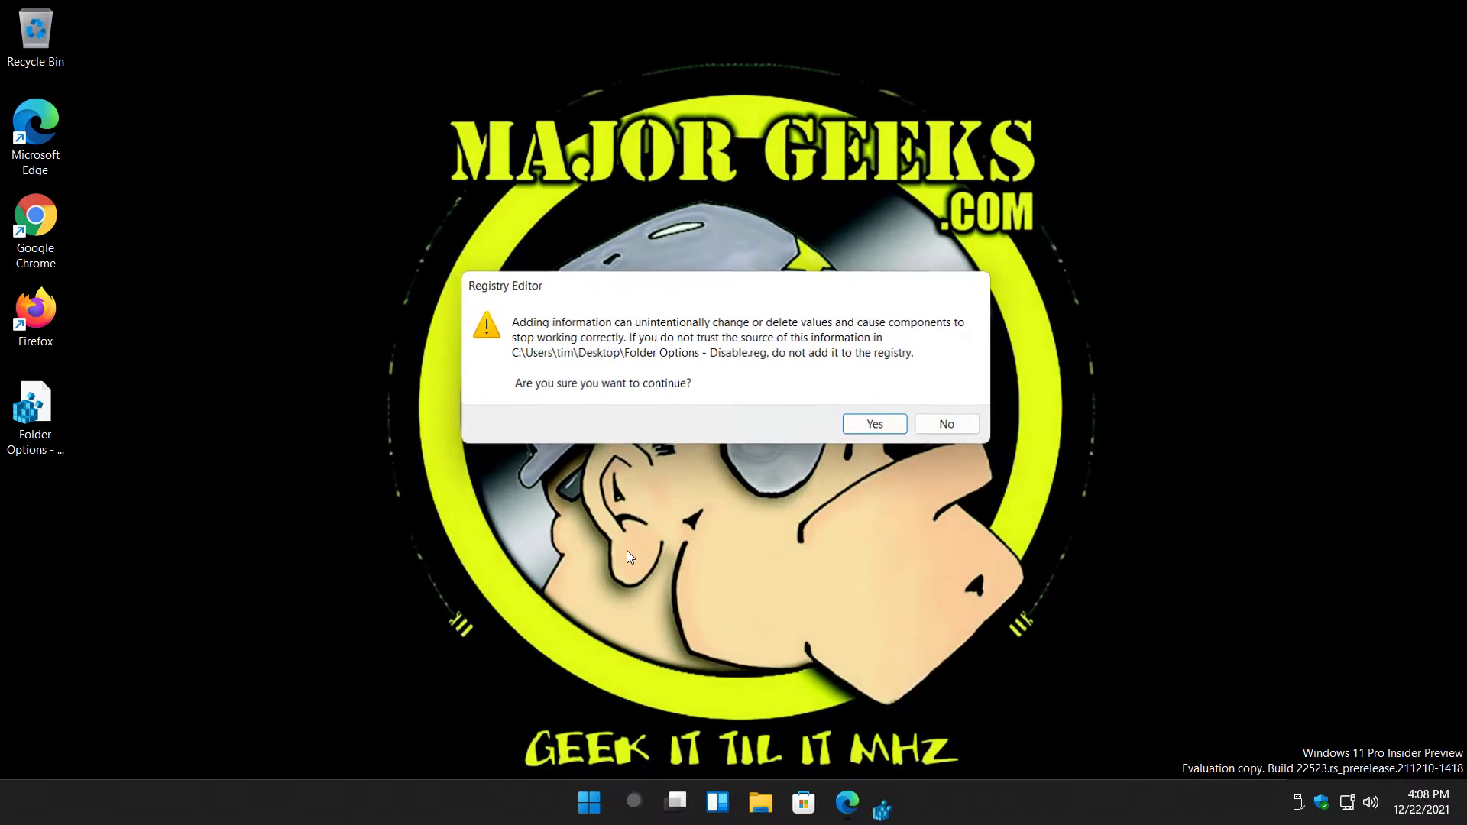
pyautogui.click(876, 425)
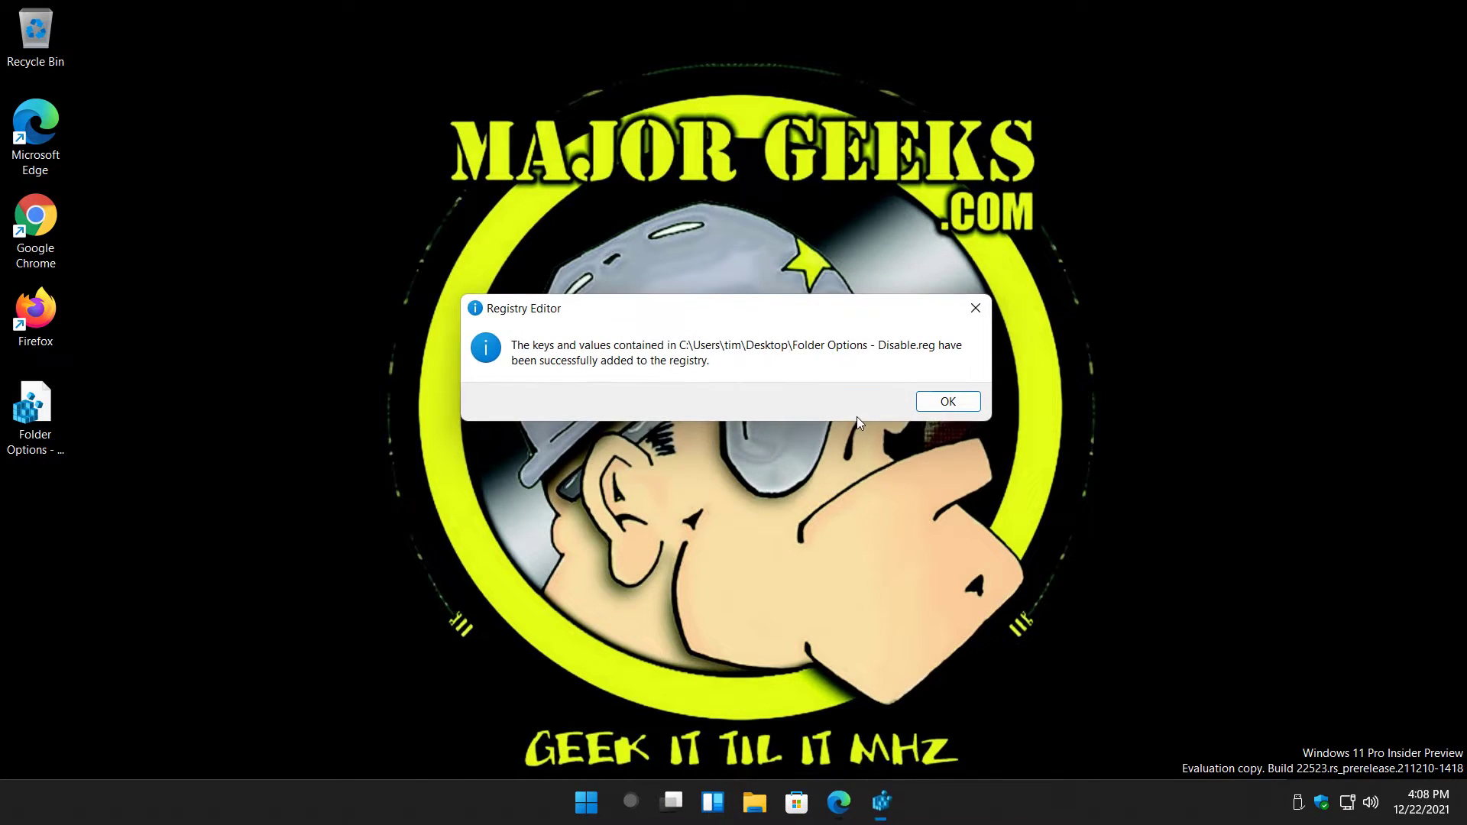
pyautogui.click(945, 404)
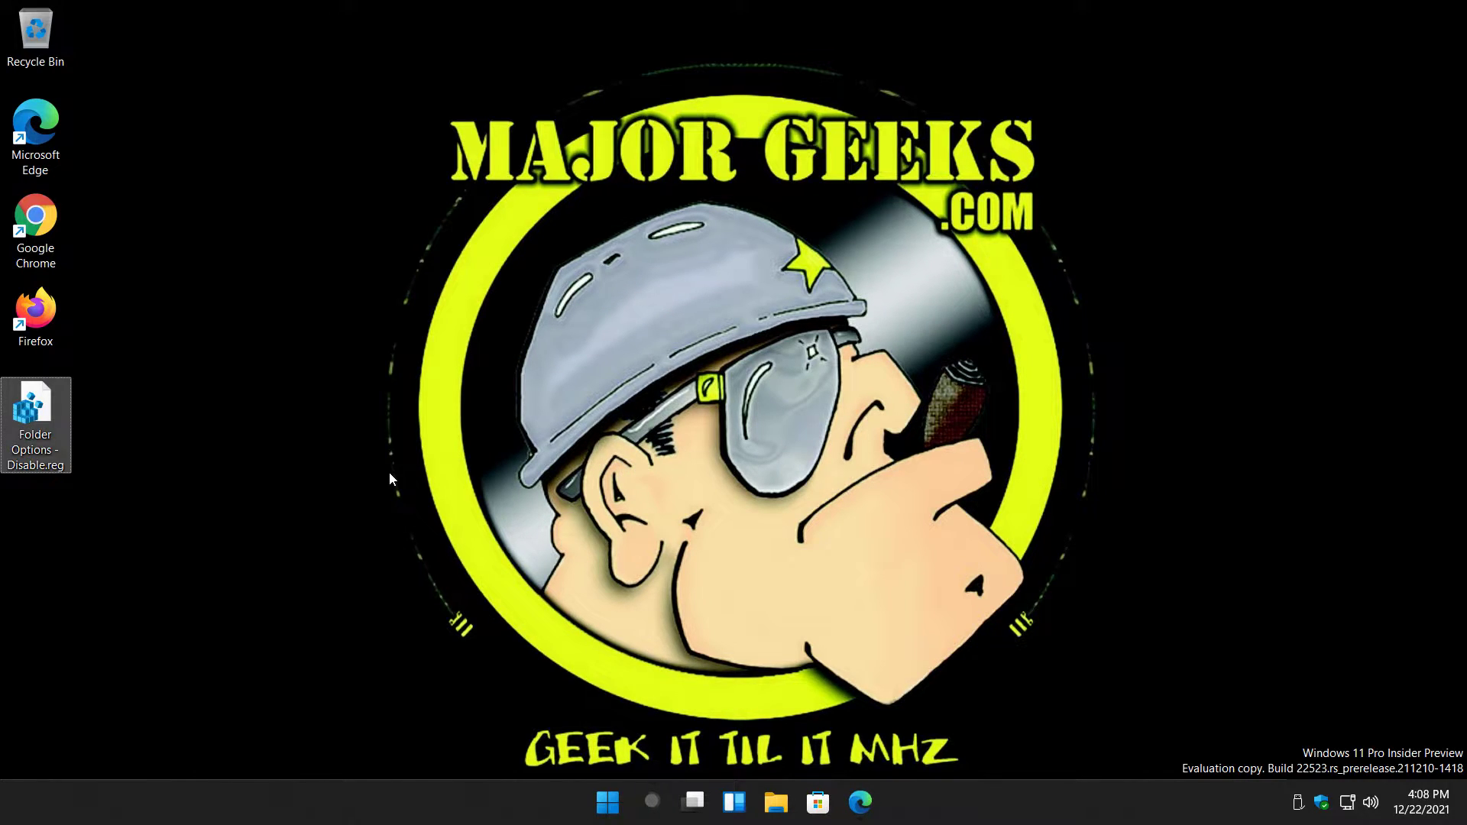
# Restart the Windows Explorer process from Task Manager, then close Task Manager.
pyautogui.press('super+x')
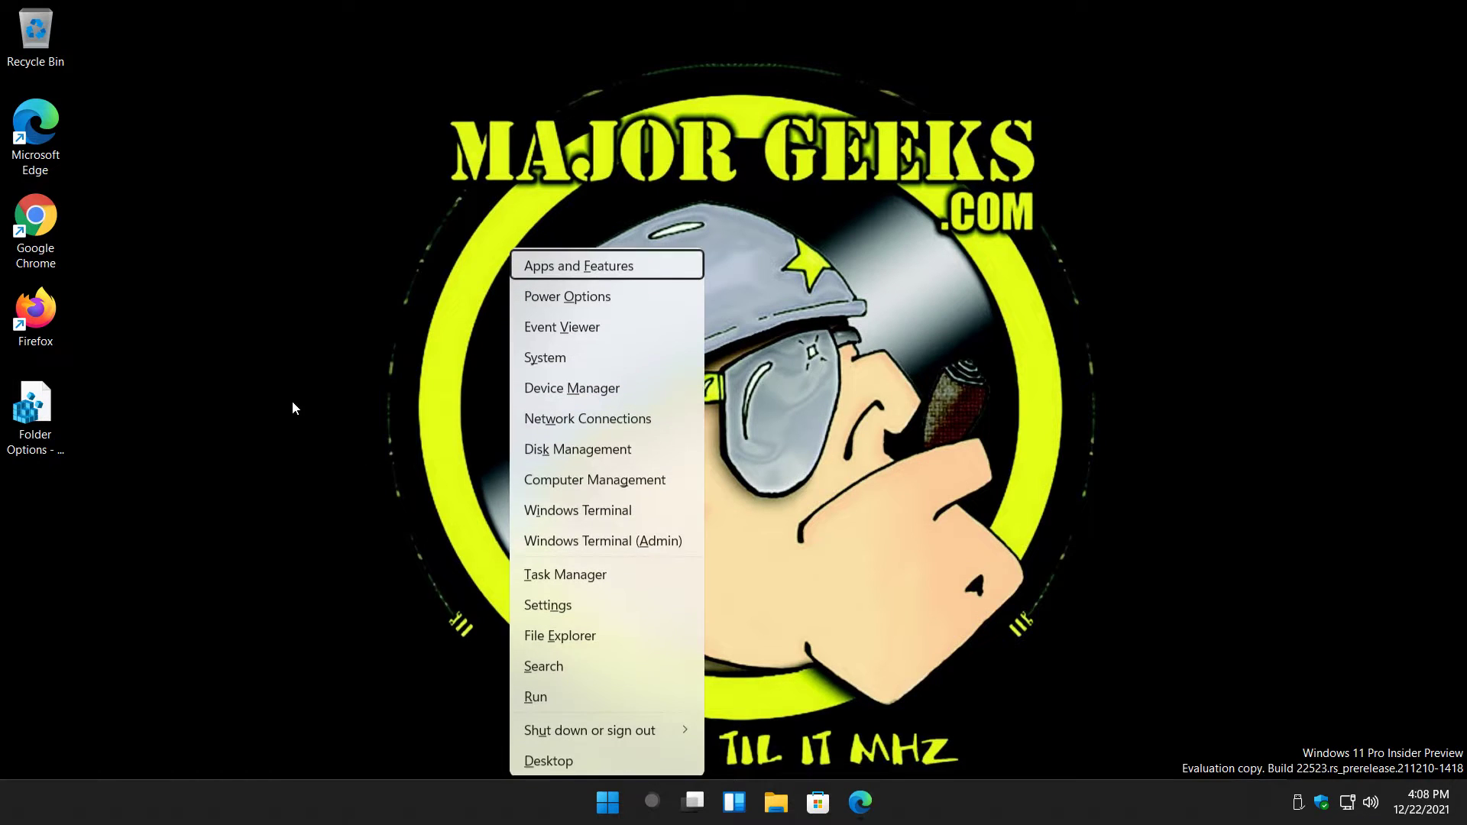
pyautogui.click(587, 580)
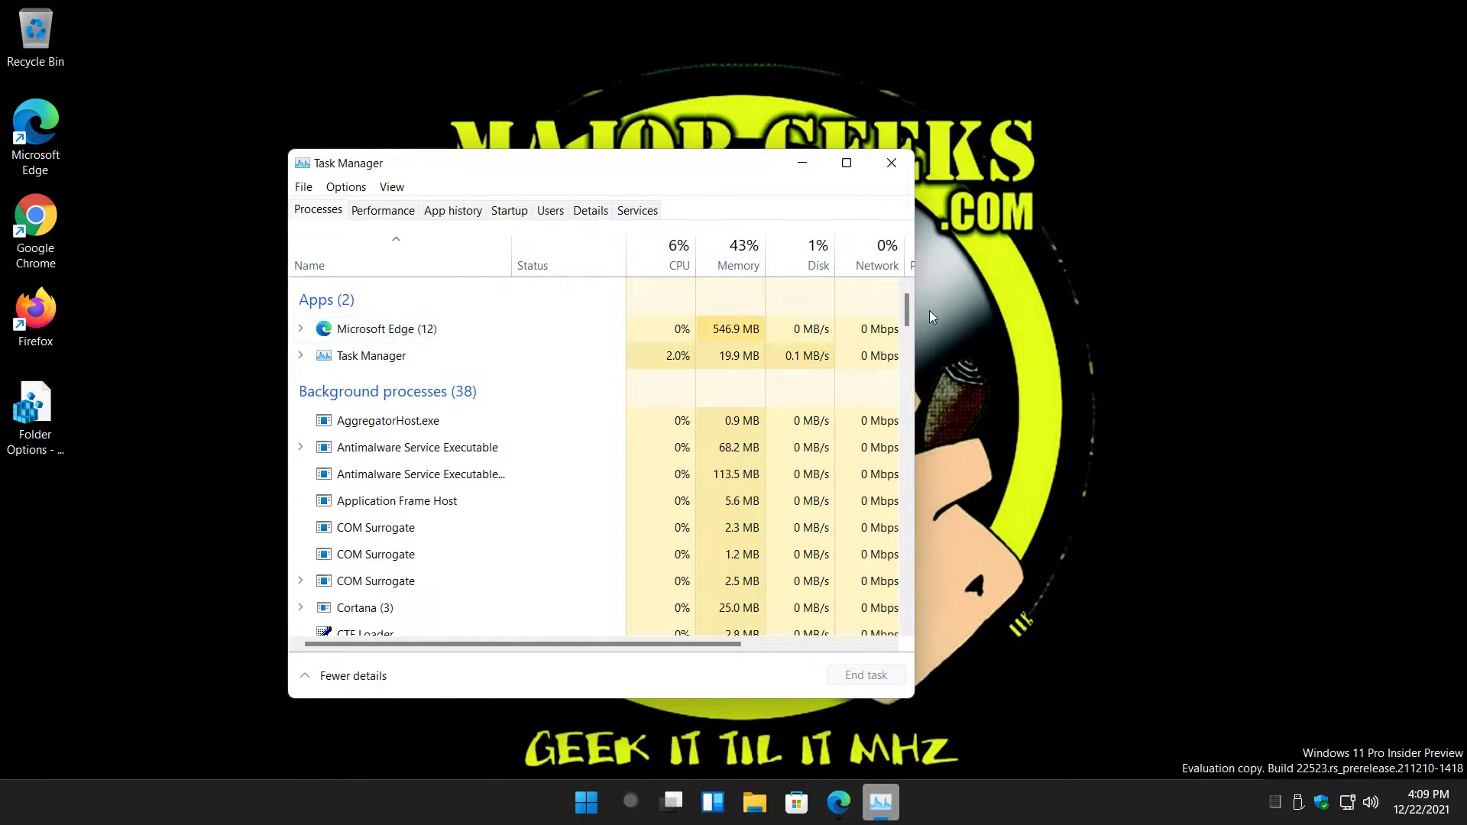
pyautogui.moveTo(905, 305); pyautogui.dragTo(905, 600)
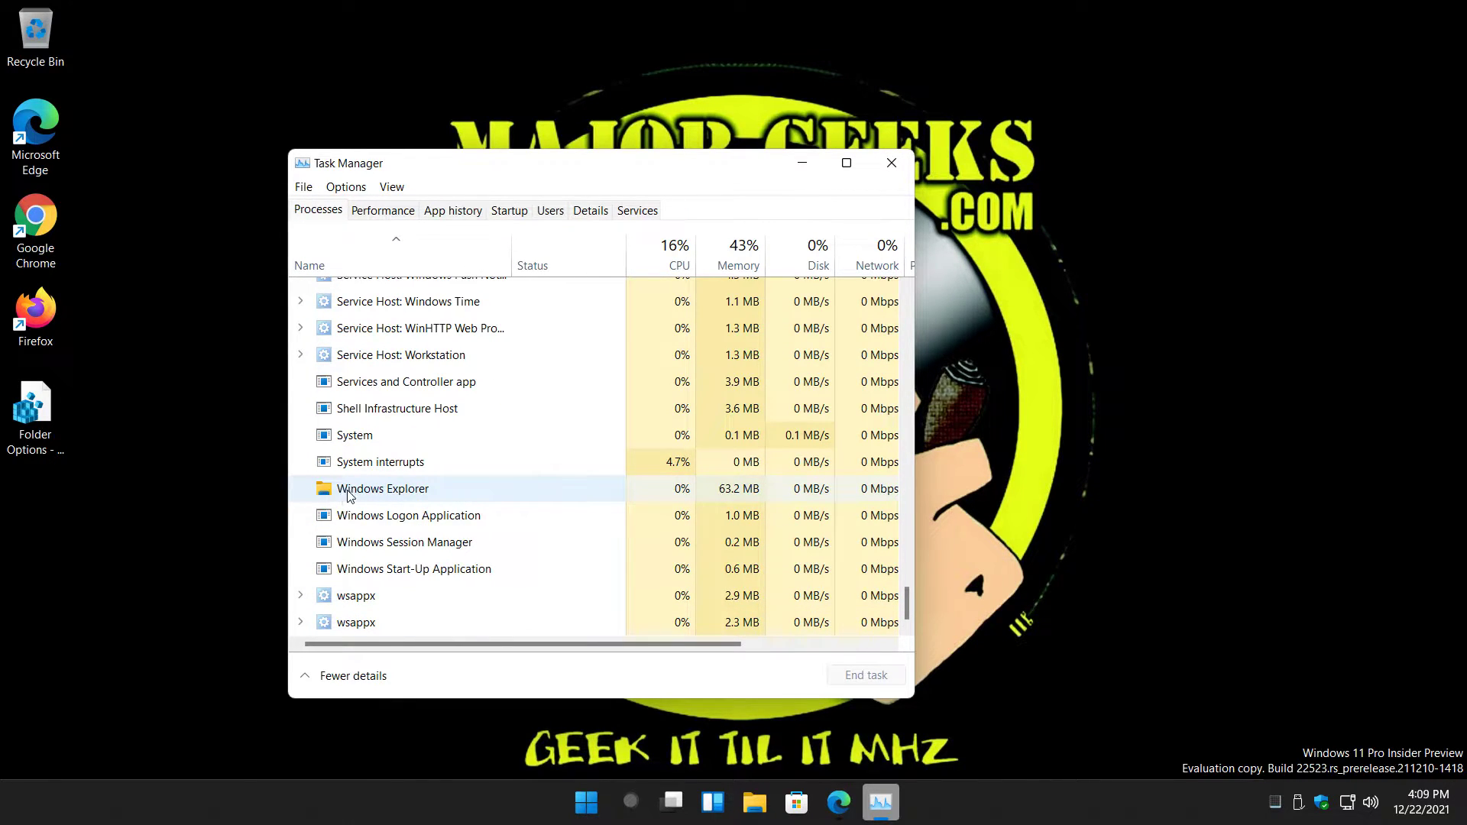
pyautogui.rightClick(428, 500)
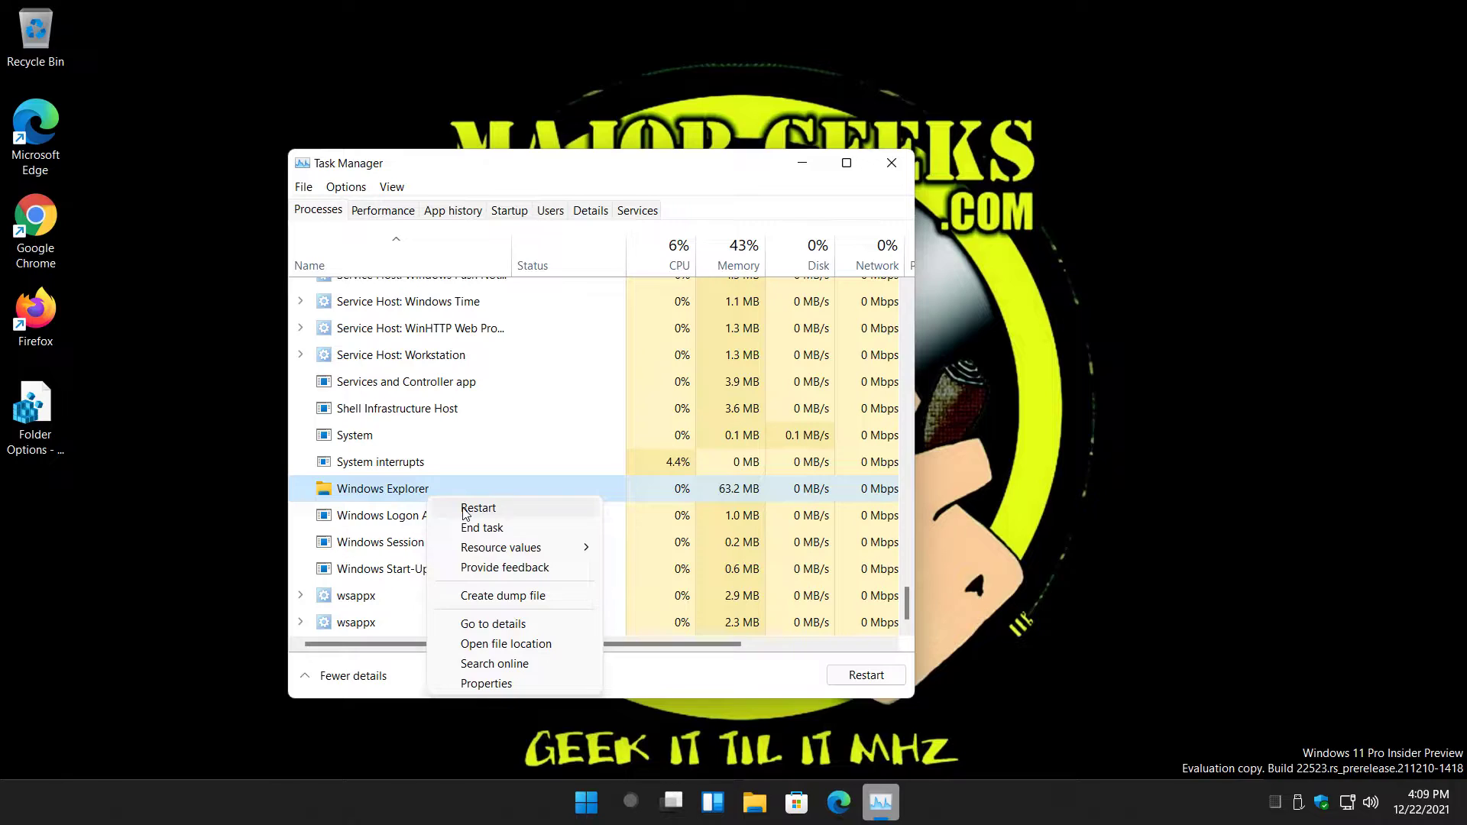
pyautogui.click(467, 511)
pyautogui.click(891, 163)
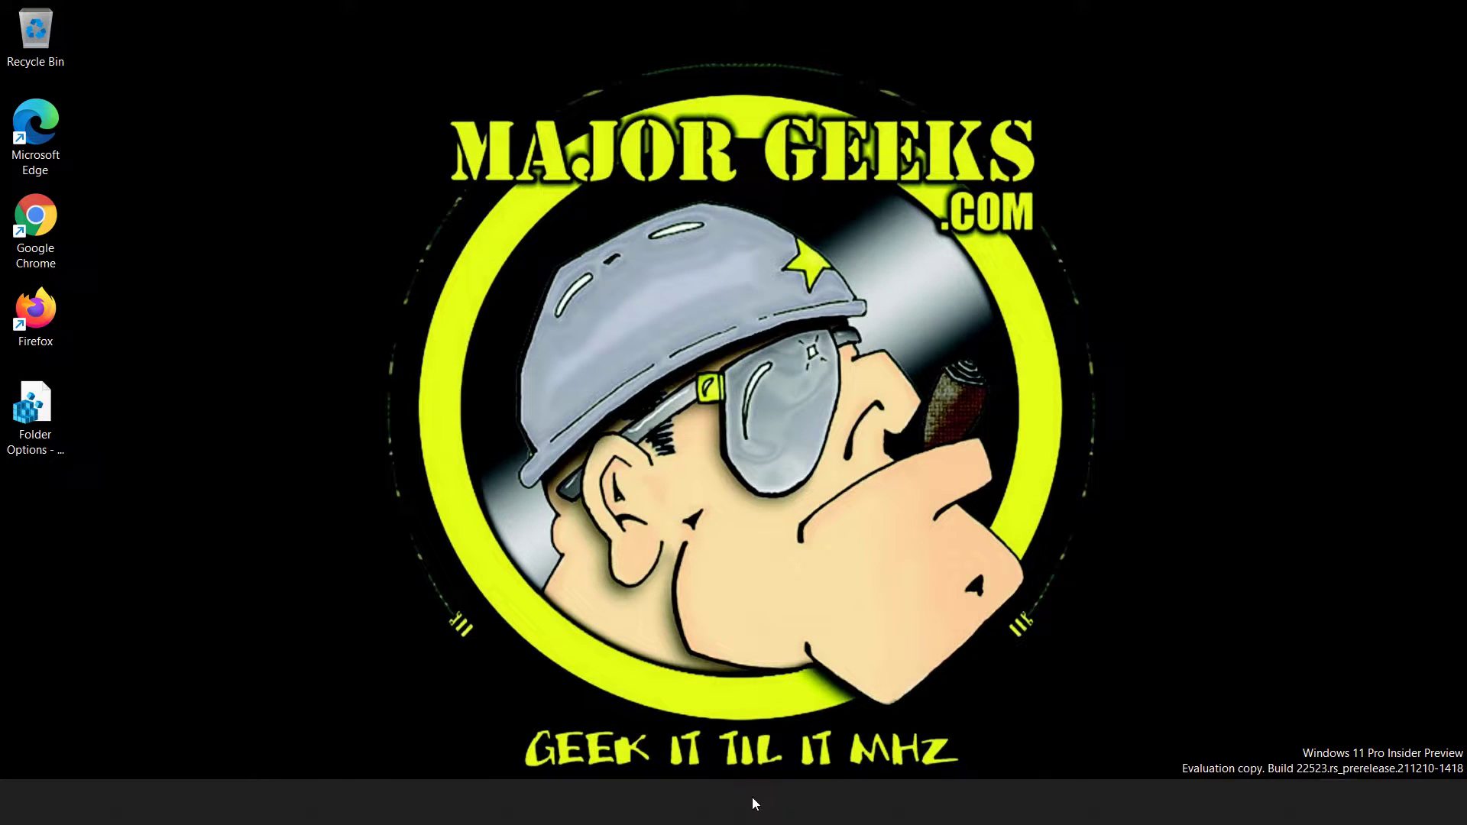
# Verify in File Explorer's ... menu that the Options command is now greyed out.
pyautogui.press('super')
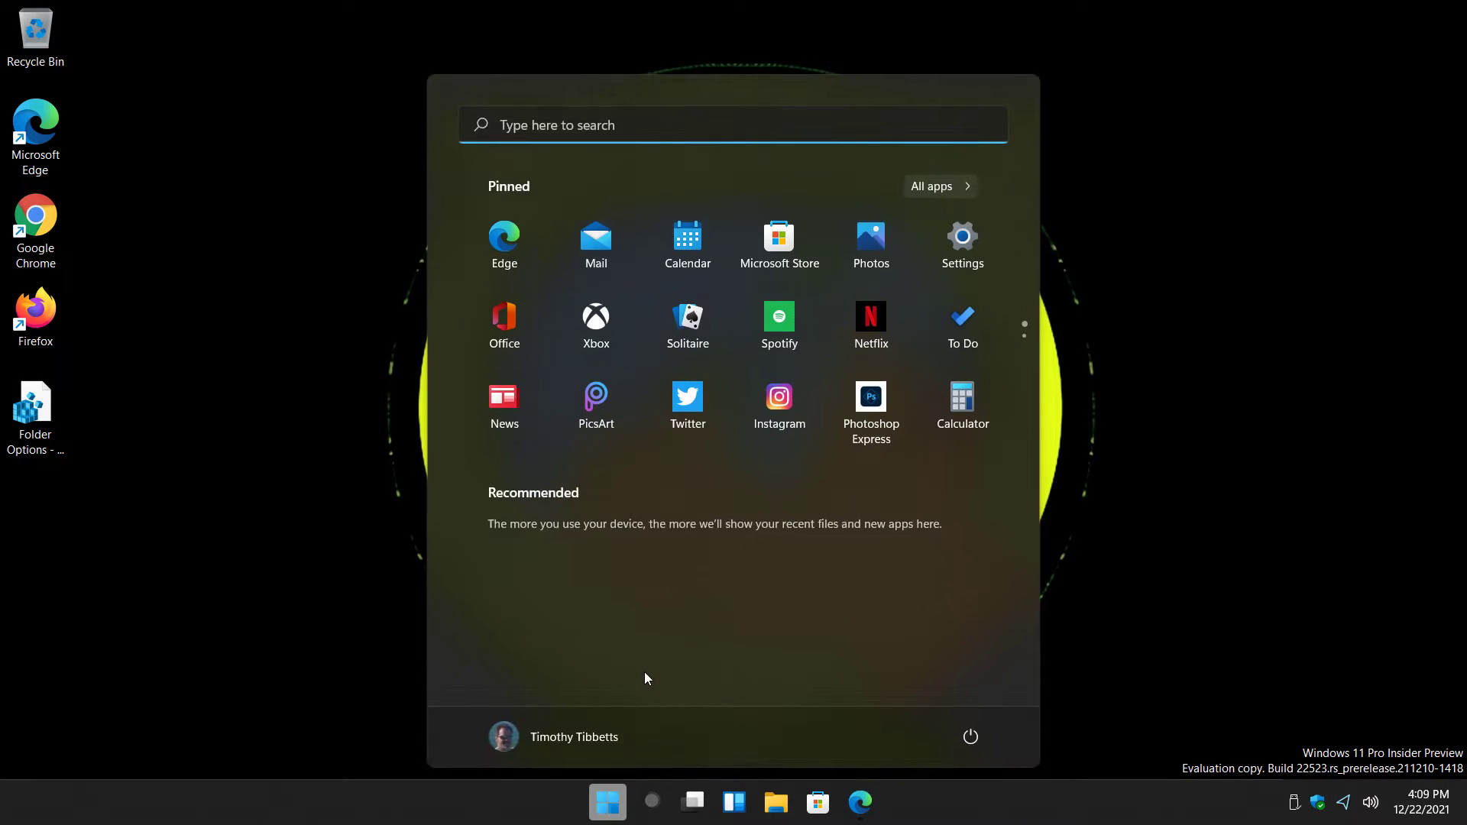
pyautogui.press('super')
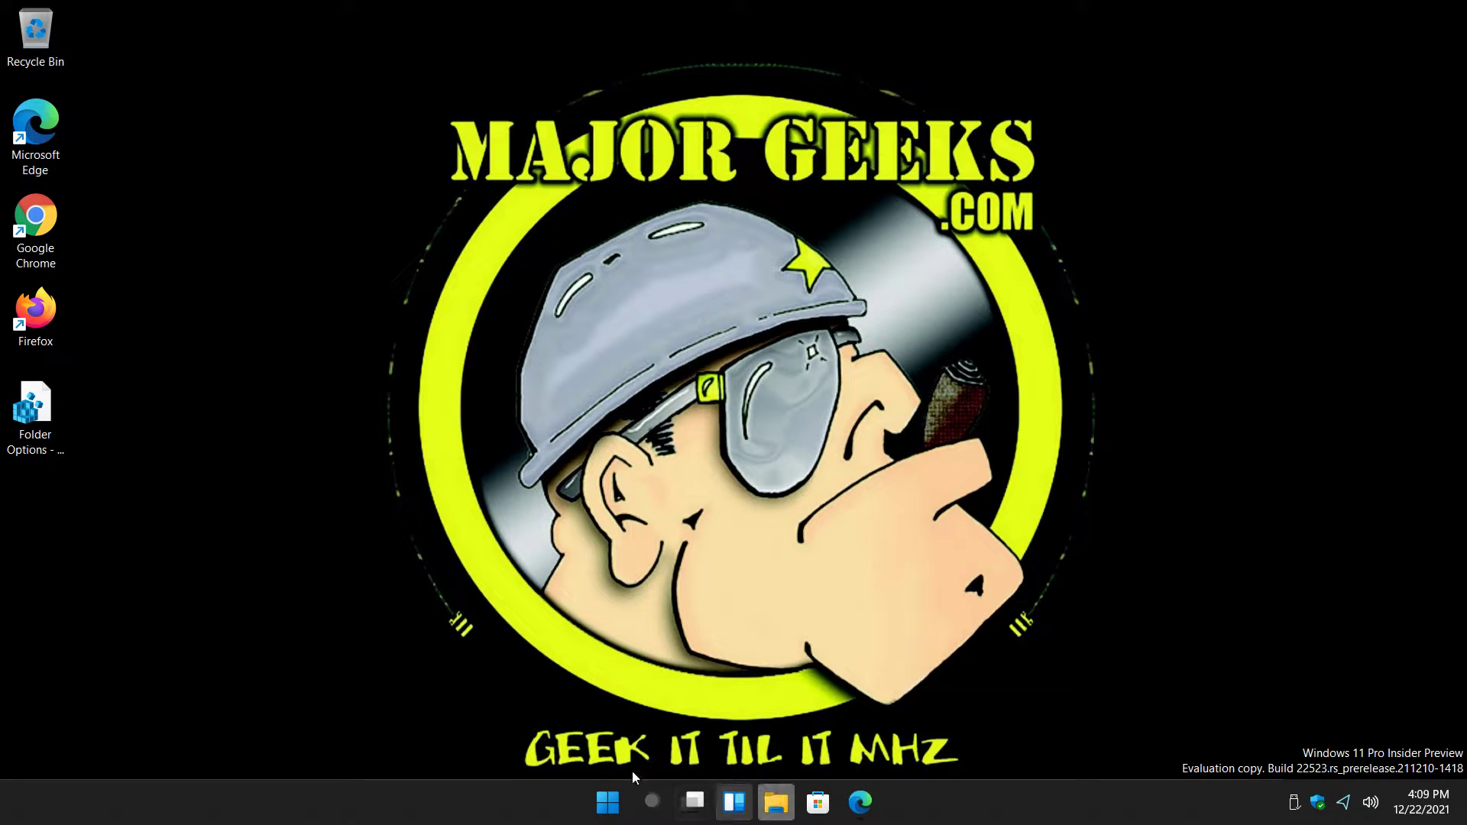
pyautogui.click(859, 802)
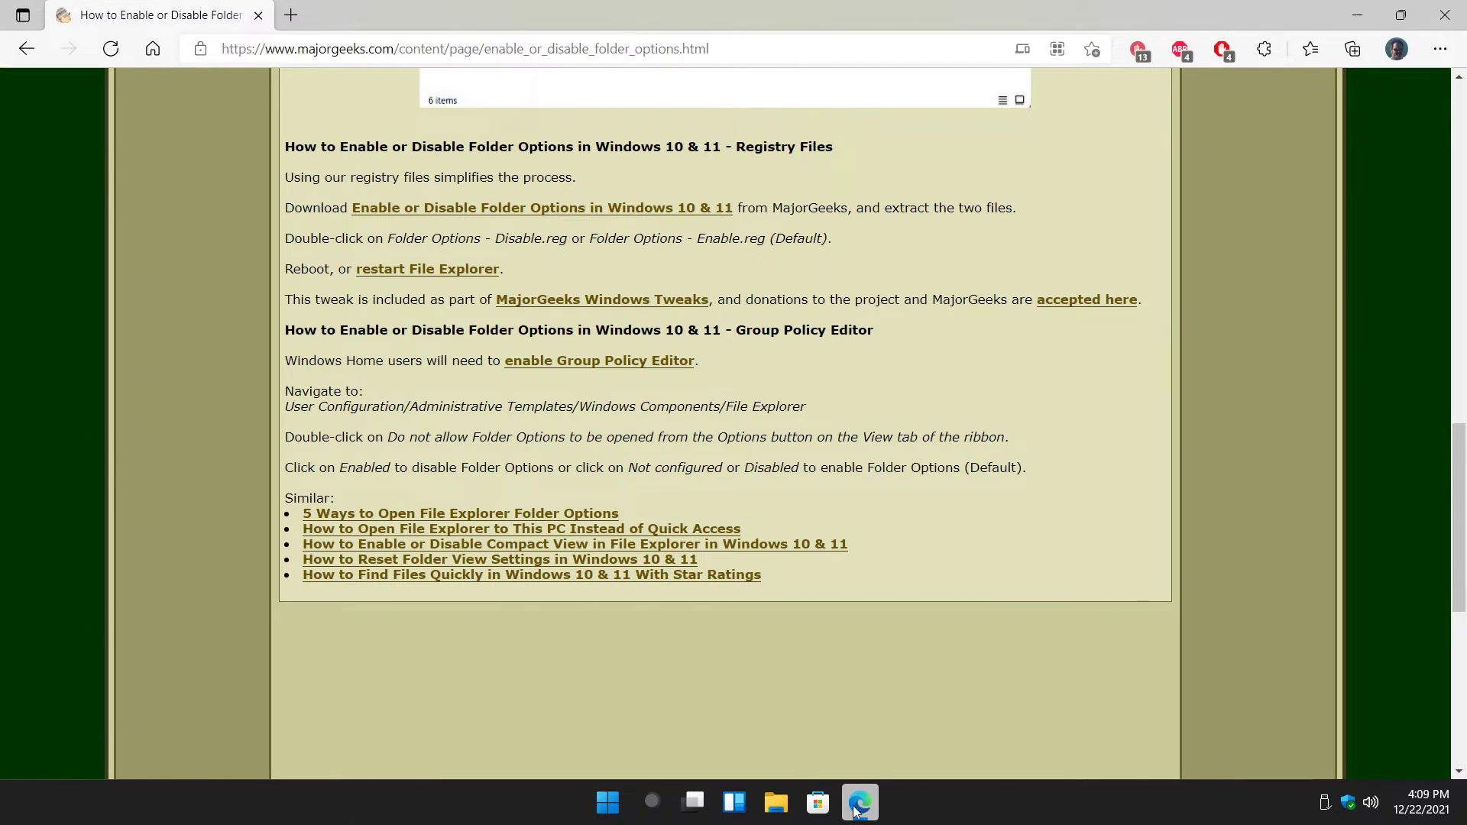
pyautogui.click(773, 801)
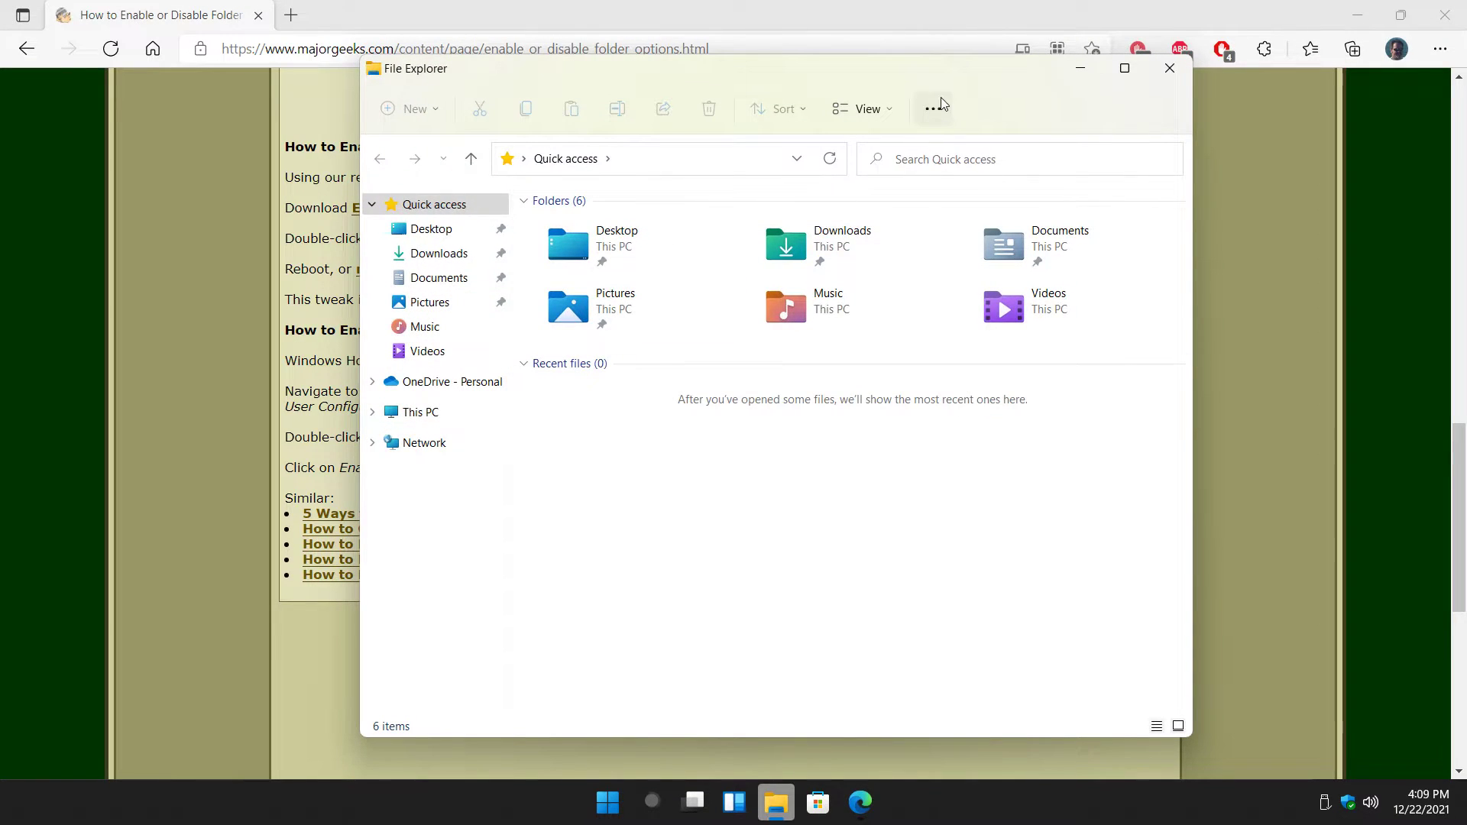
pyautogui.click(938, 105)
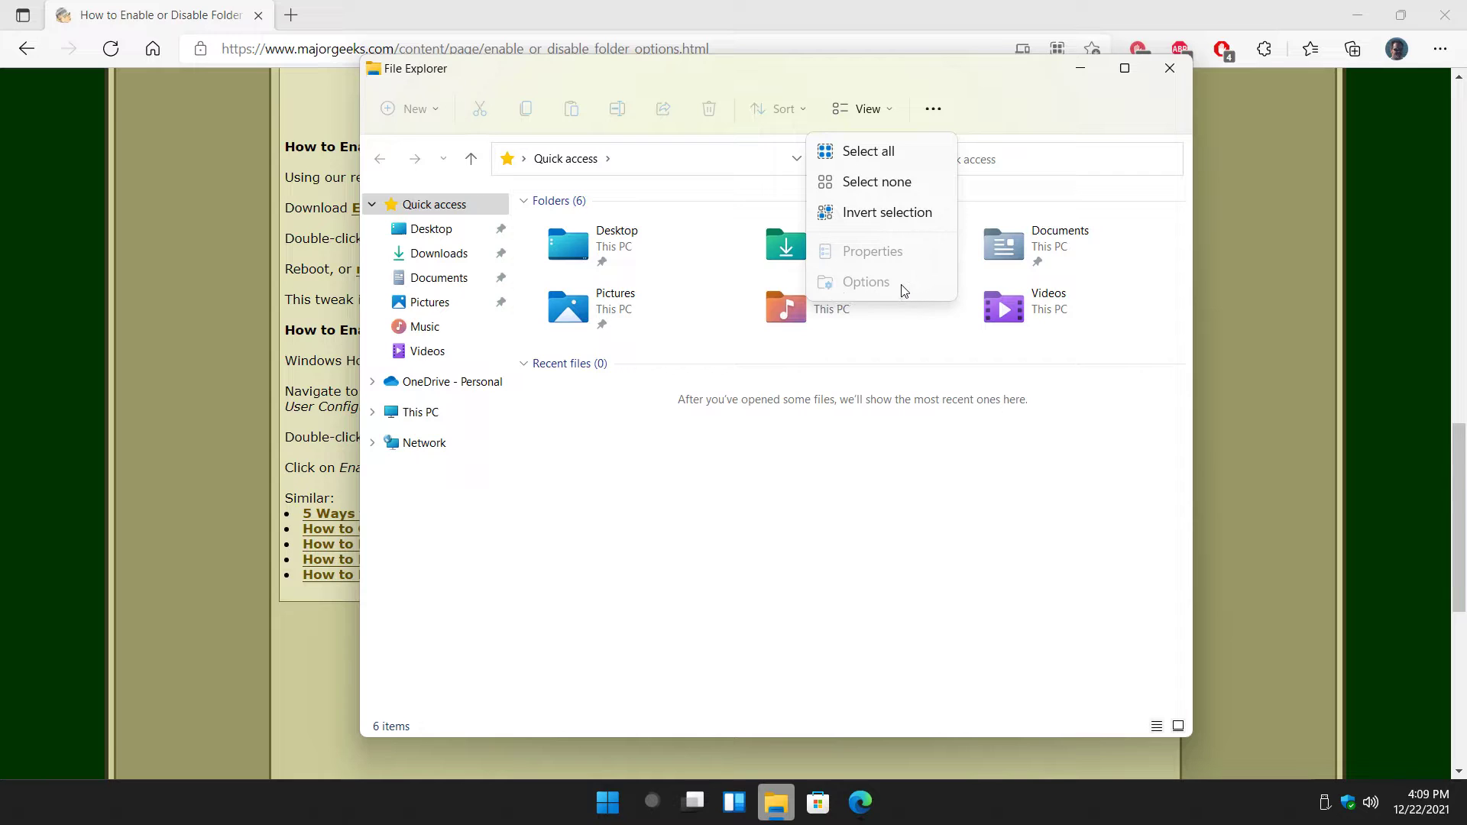
pyautogui.click(476, 625)
# Back in the MajorGeeks article, highlight the .reg file names, then clear the selection.
pyautogui.click(176, 330)
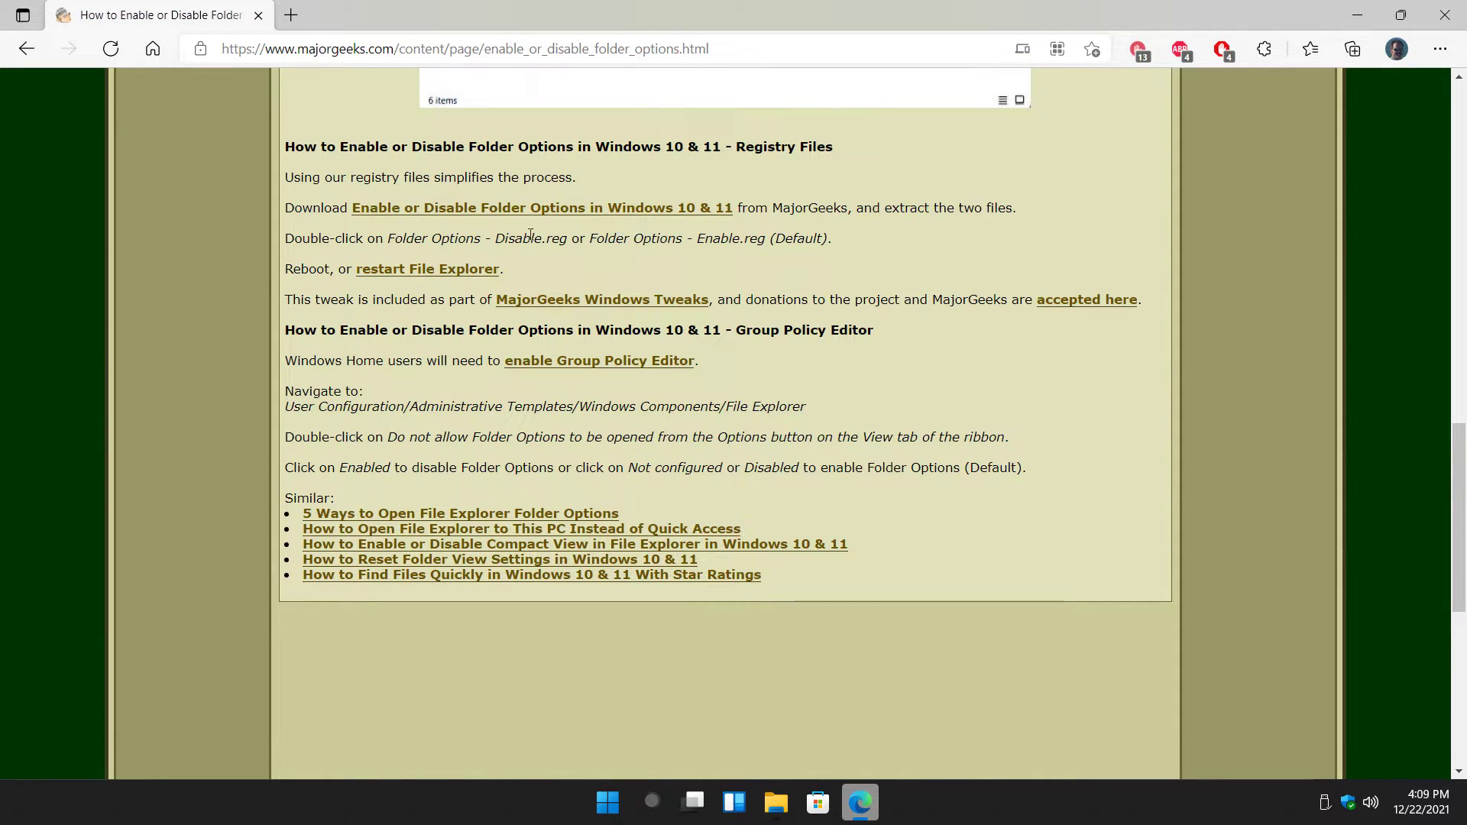
pyautogui.moveTo(495, 239); pyautogui.dragTo(767, 240)
pyautogui.click(590, 250)
pyautogui.moveTo(590, 239); pyautogui.dragTo(764, 239)
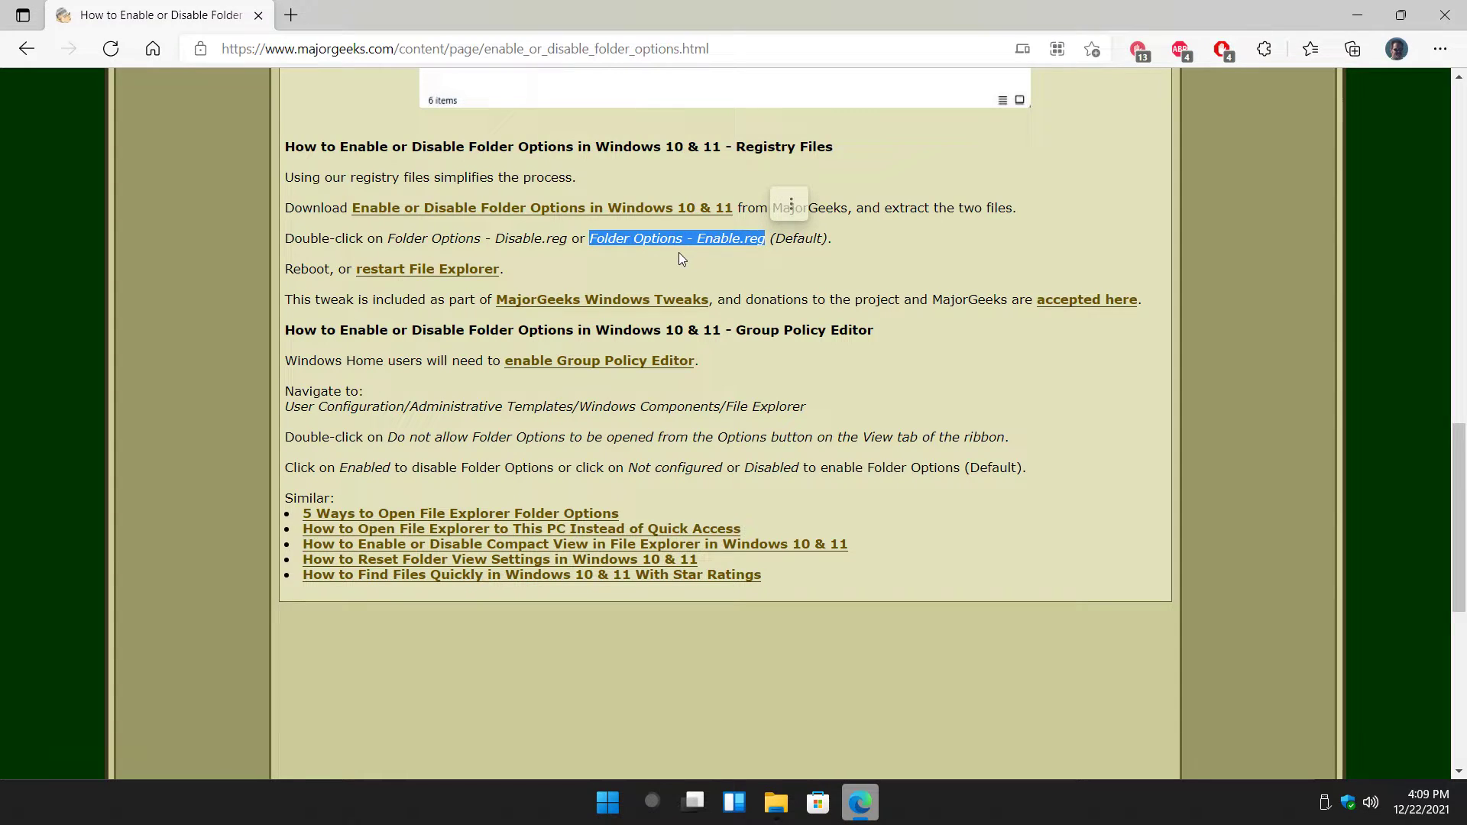
pyautogui.click(596, 264)
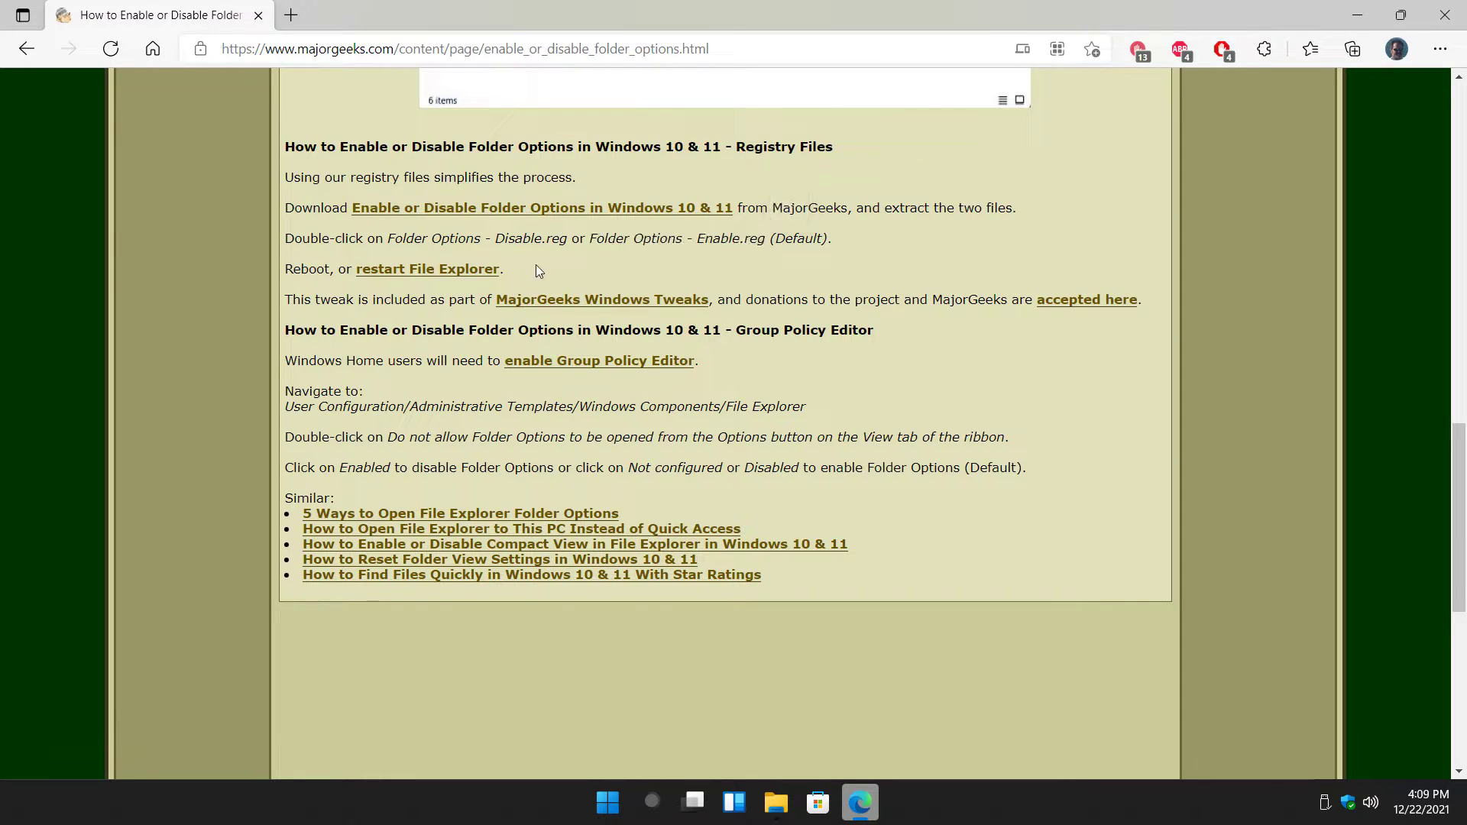
pyautogui.scroll(-1, 429, 273)
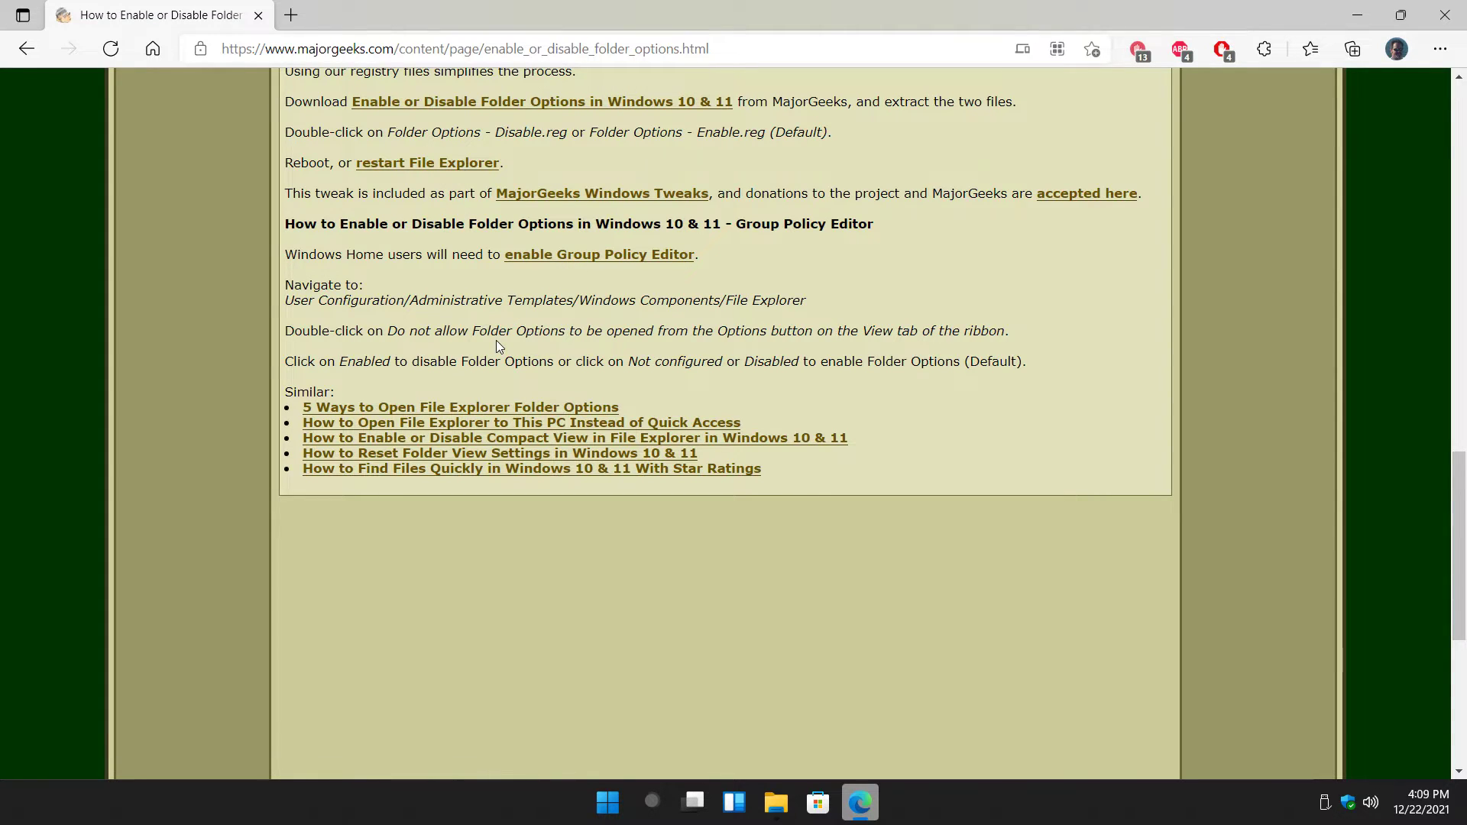
pyautogui.press('super+r')
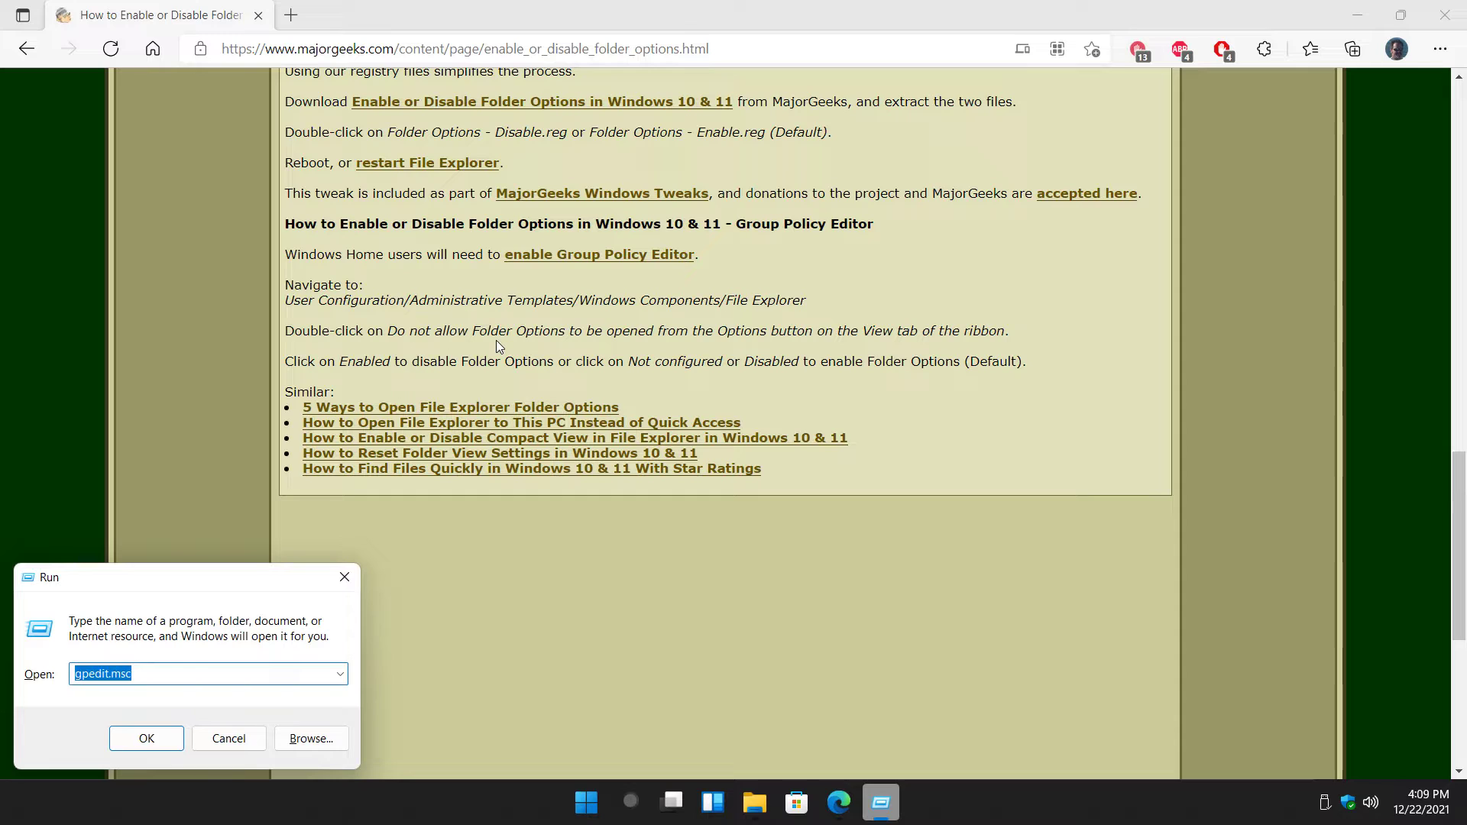
# Run gpedit.msc and browse to User Configuration > Administrative Templates > Windows Components > File Explorer.
pyautogui.write('gp')
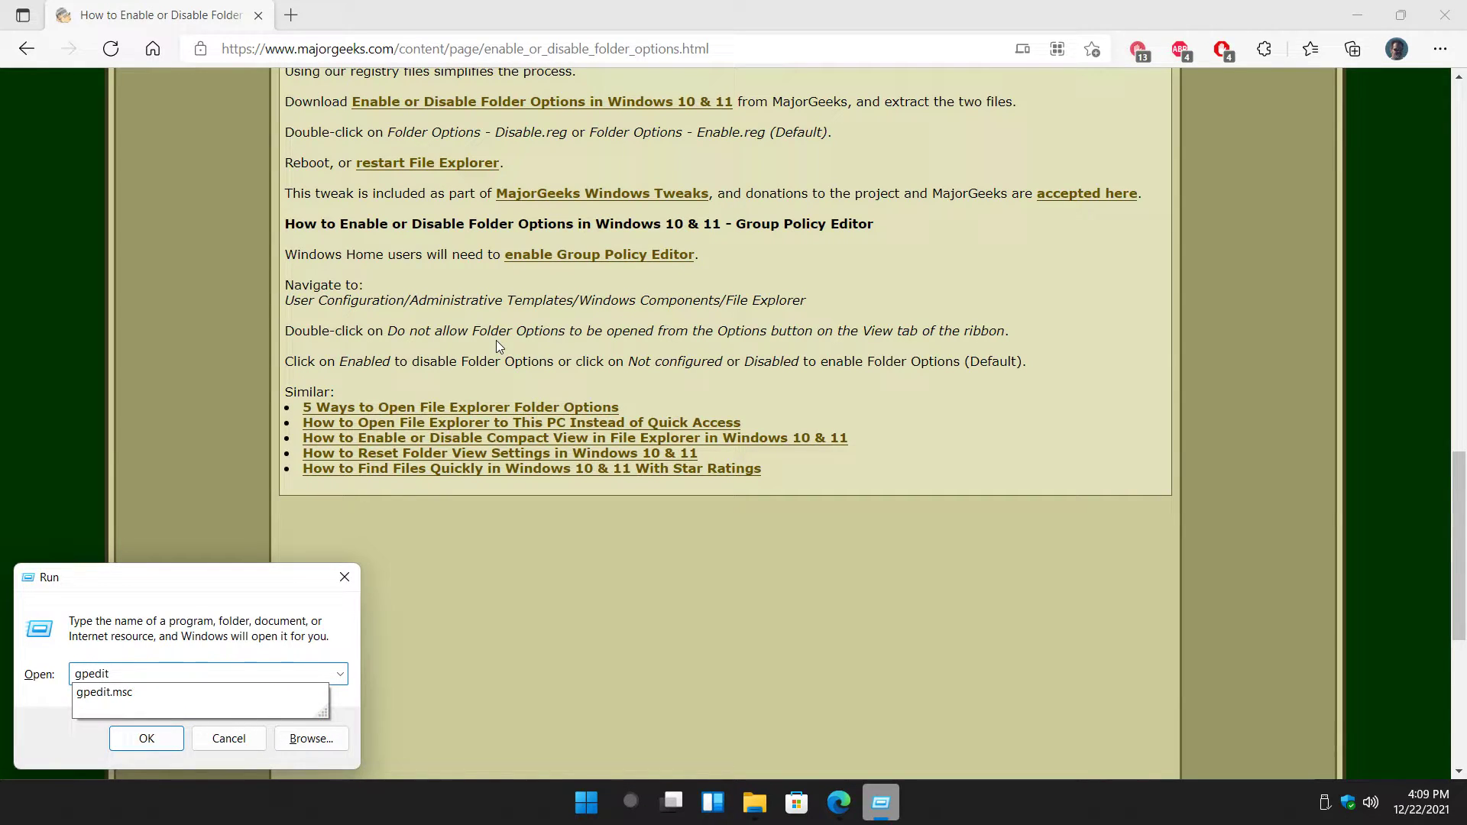
pyautogui.write('.msc')
pyautogui.press('Return')
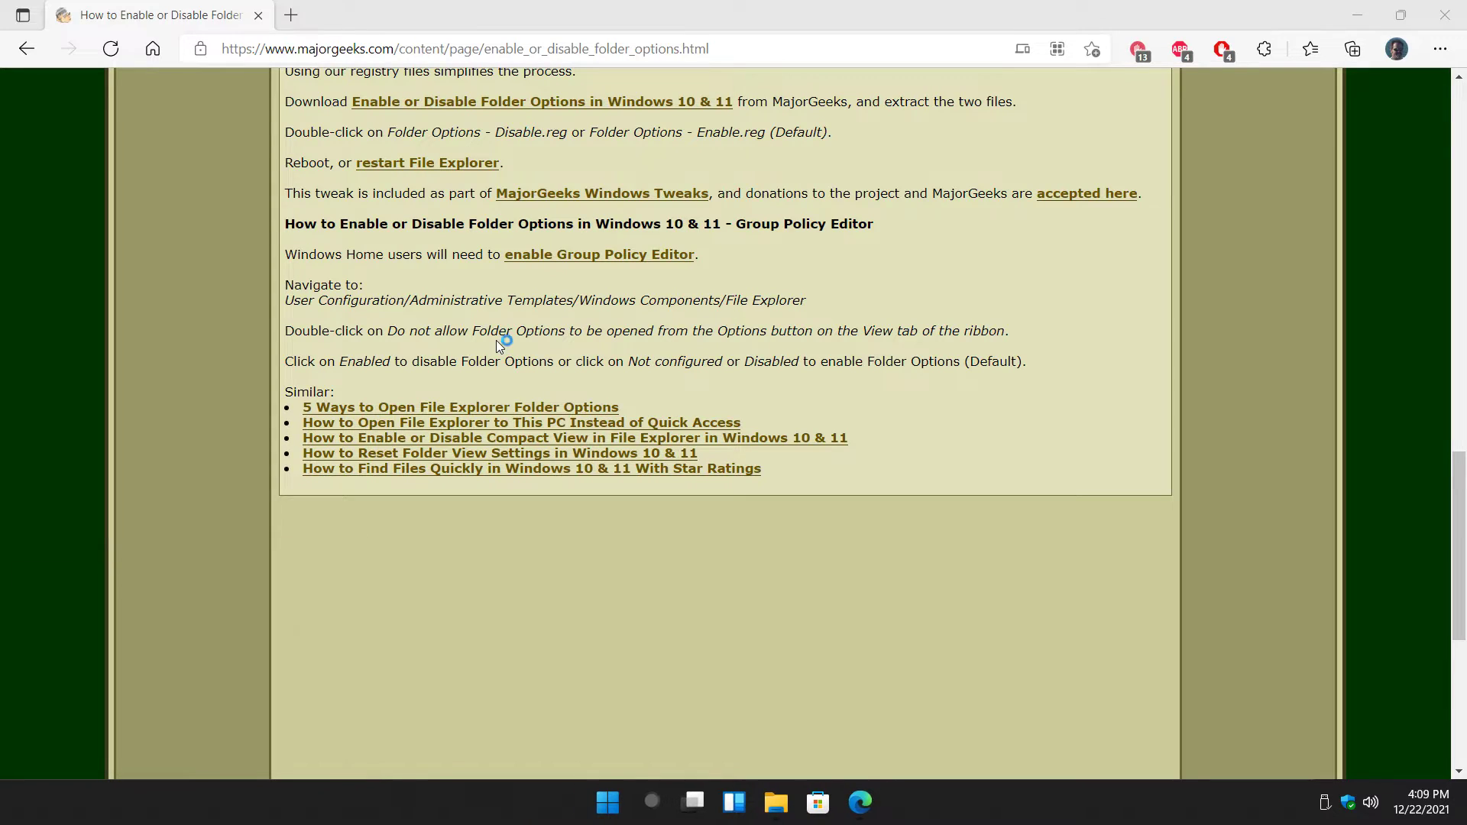
pyautogui.moveTo(511, 166); pyautogui.dragTo(690, 357)
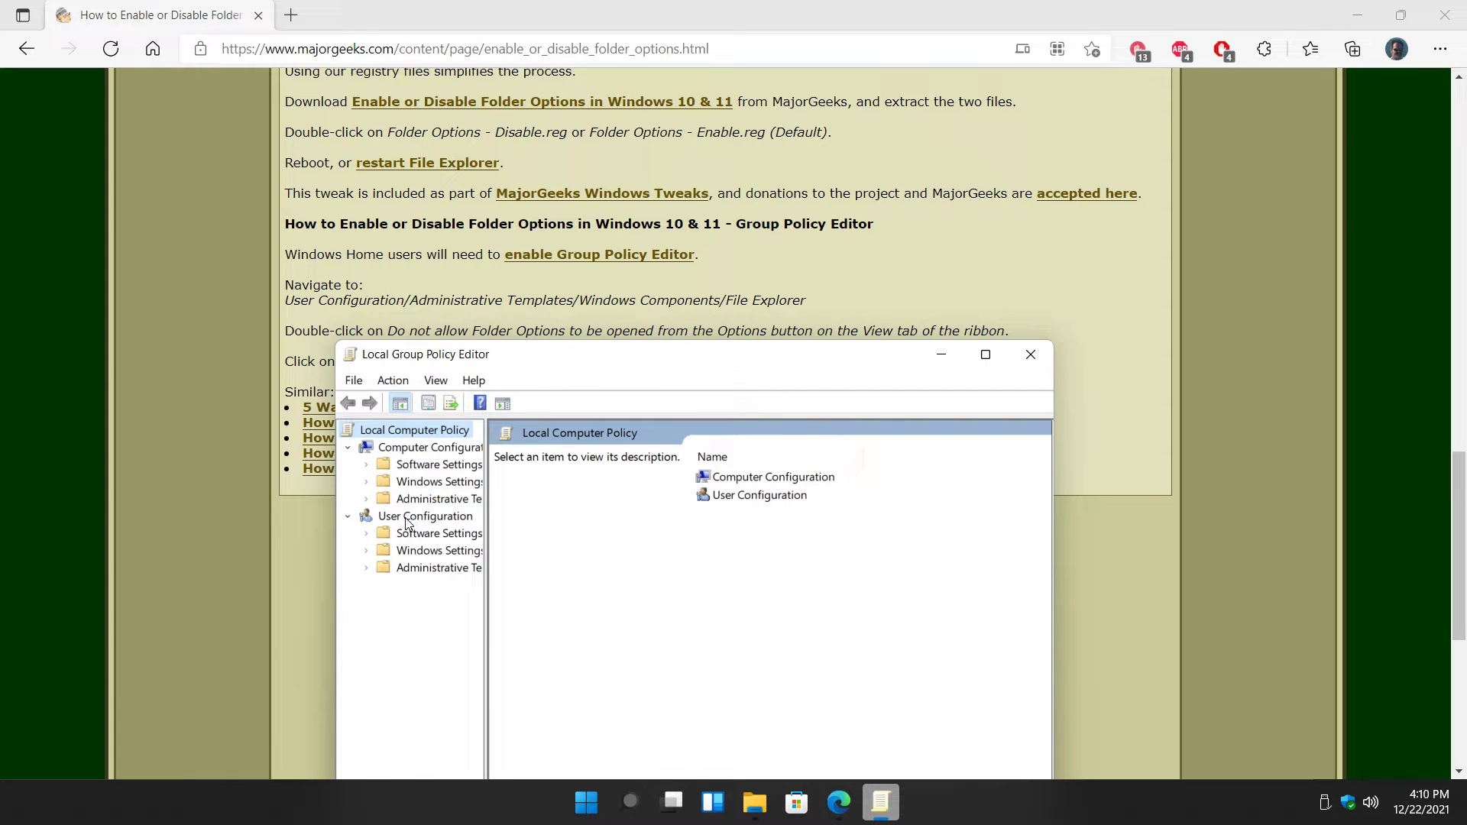
pyautogui.click(366, 567)
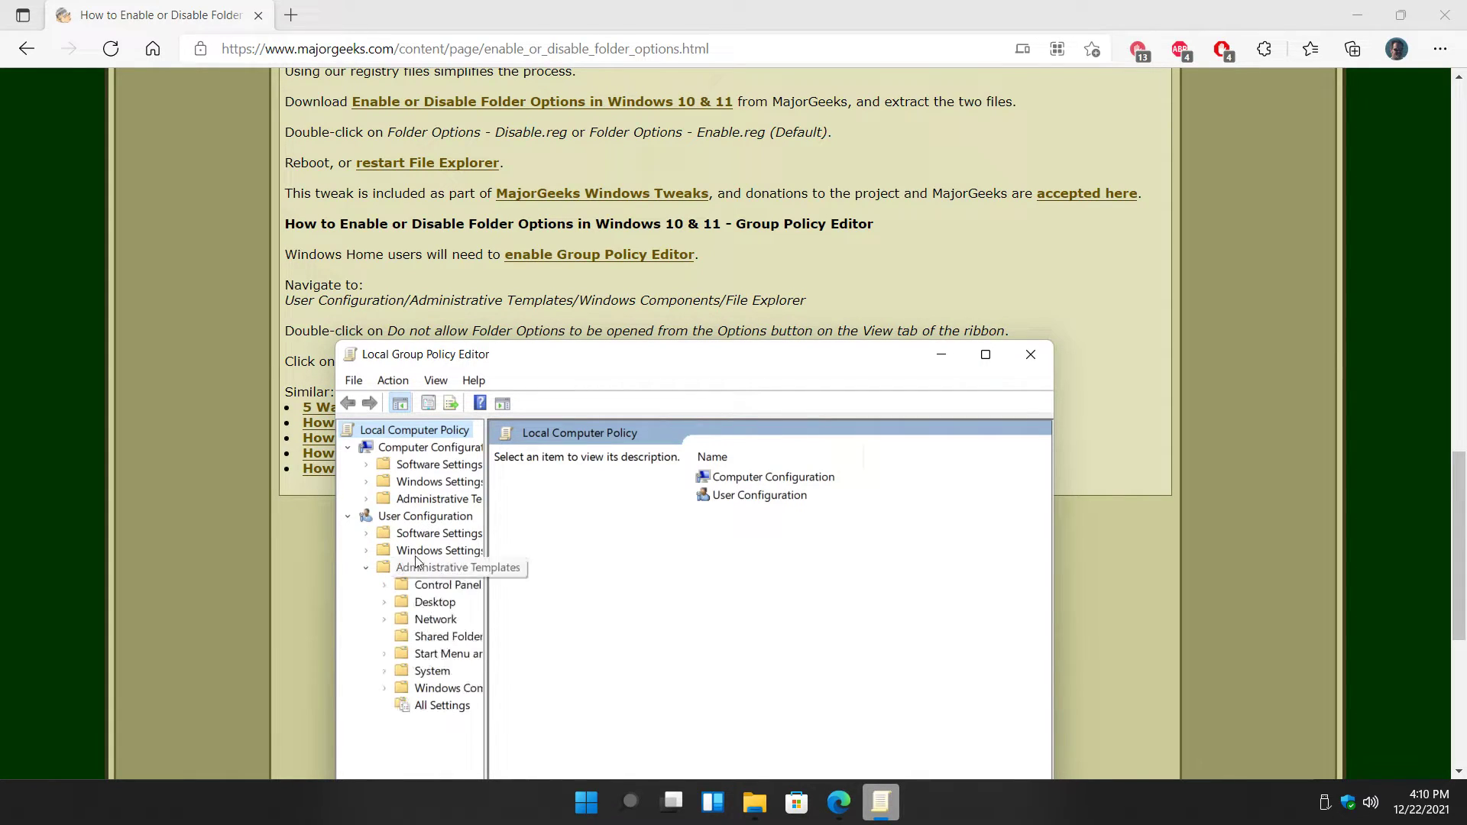
pyautogui.moveTo(486, 508); pyautogui.dragTo(589, 508)
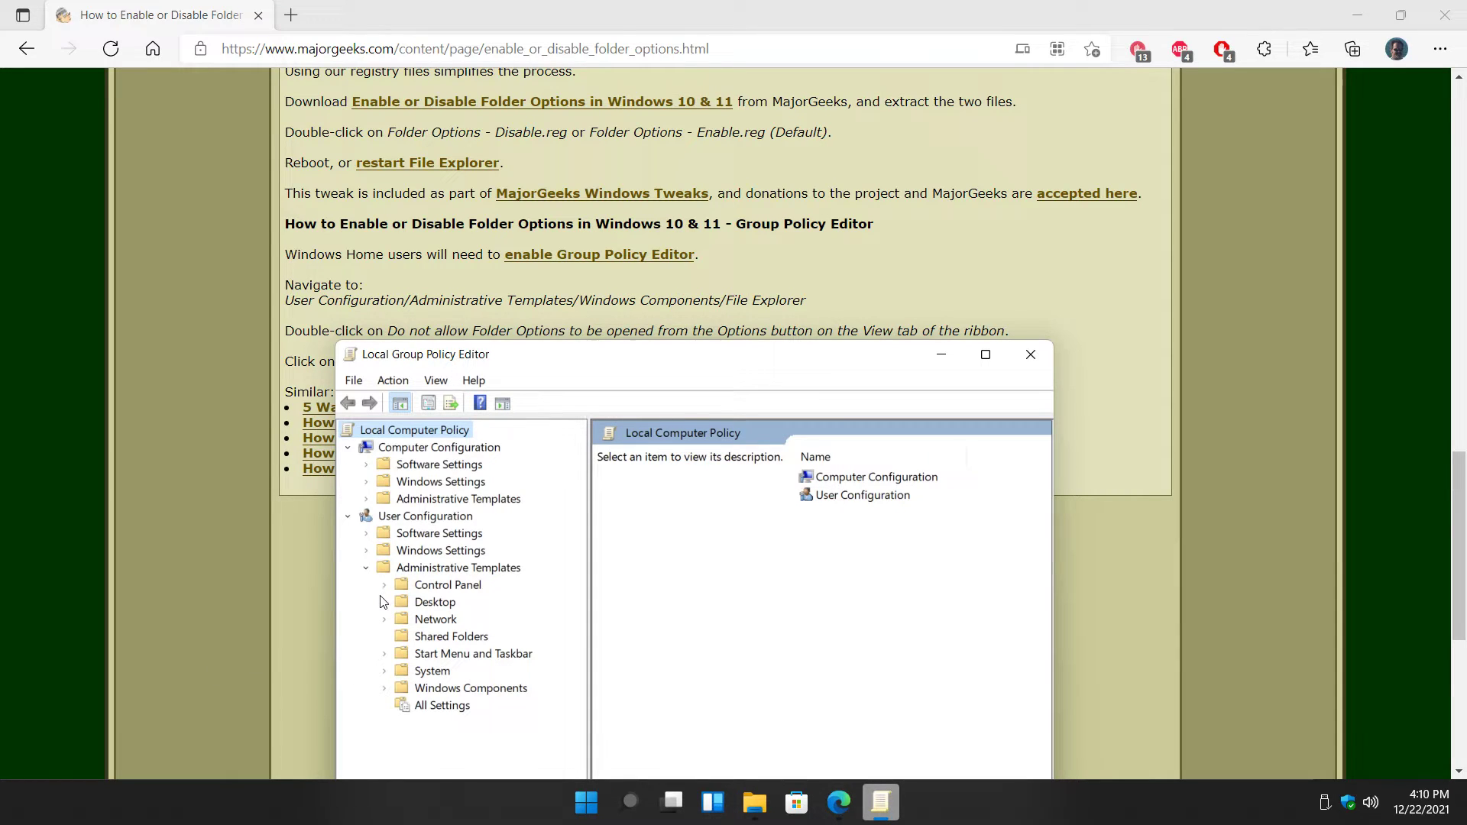
pyautogui.click(385, 689)
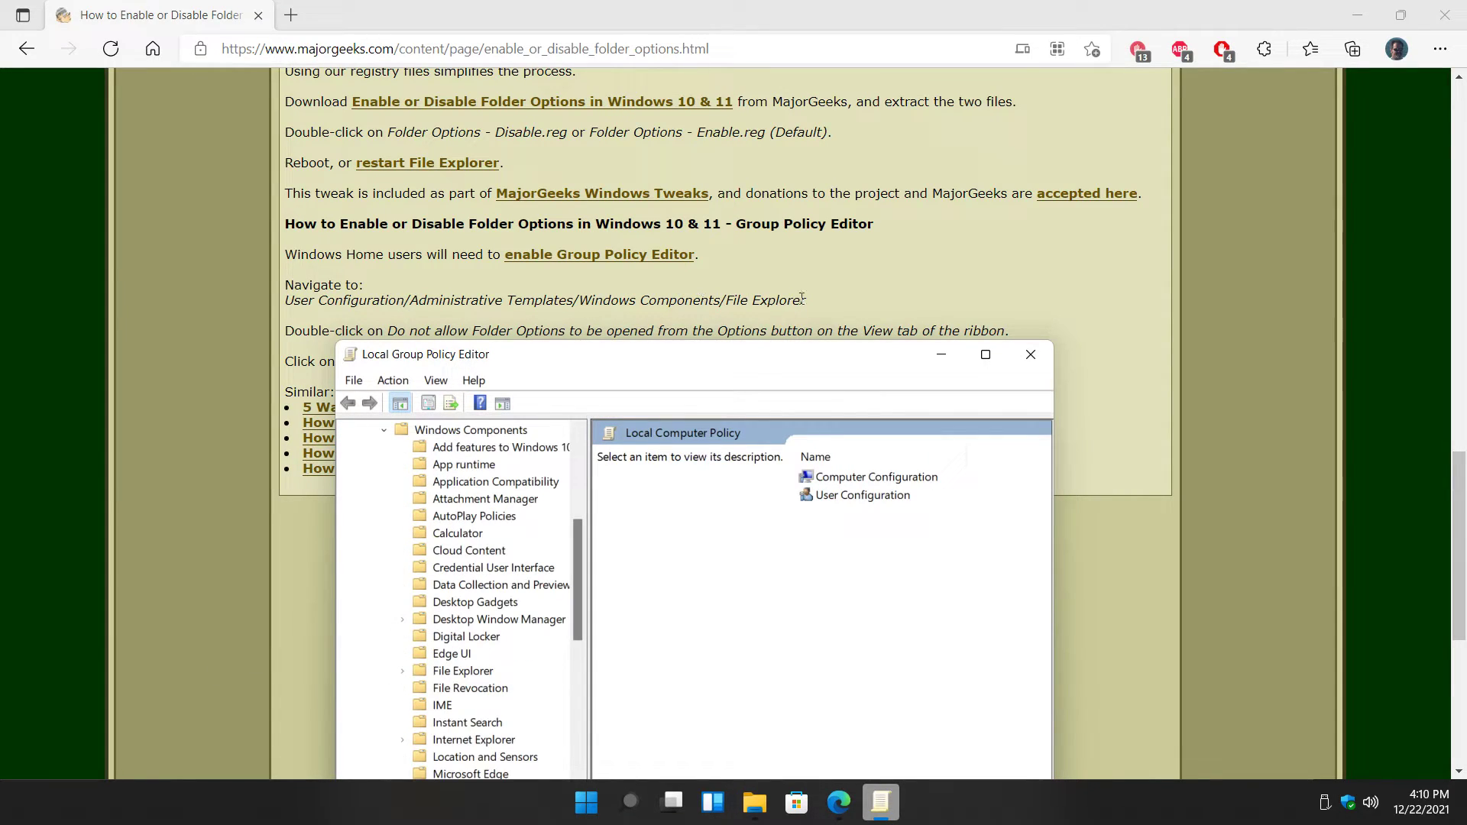
pyautogui.scroll(-4, 449, 619)
pyautogui.scroll(1, 449, 618)
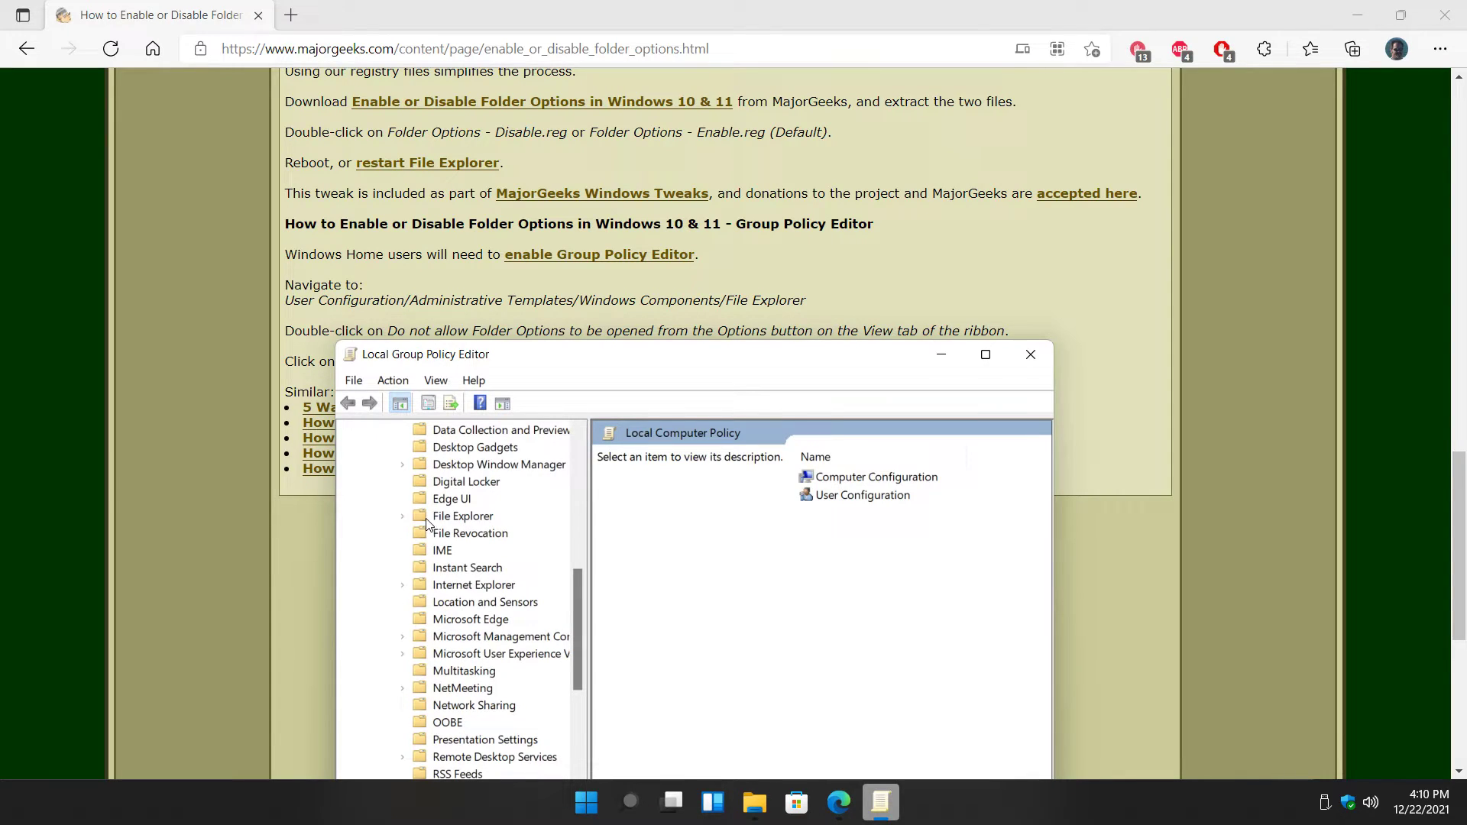
pyautogui.click(449, 517)
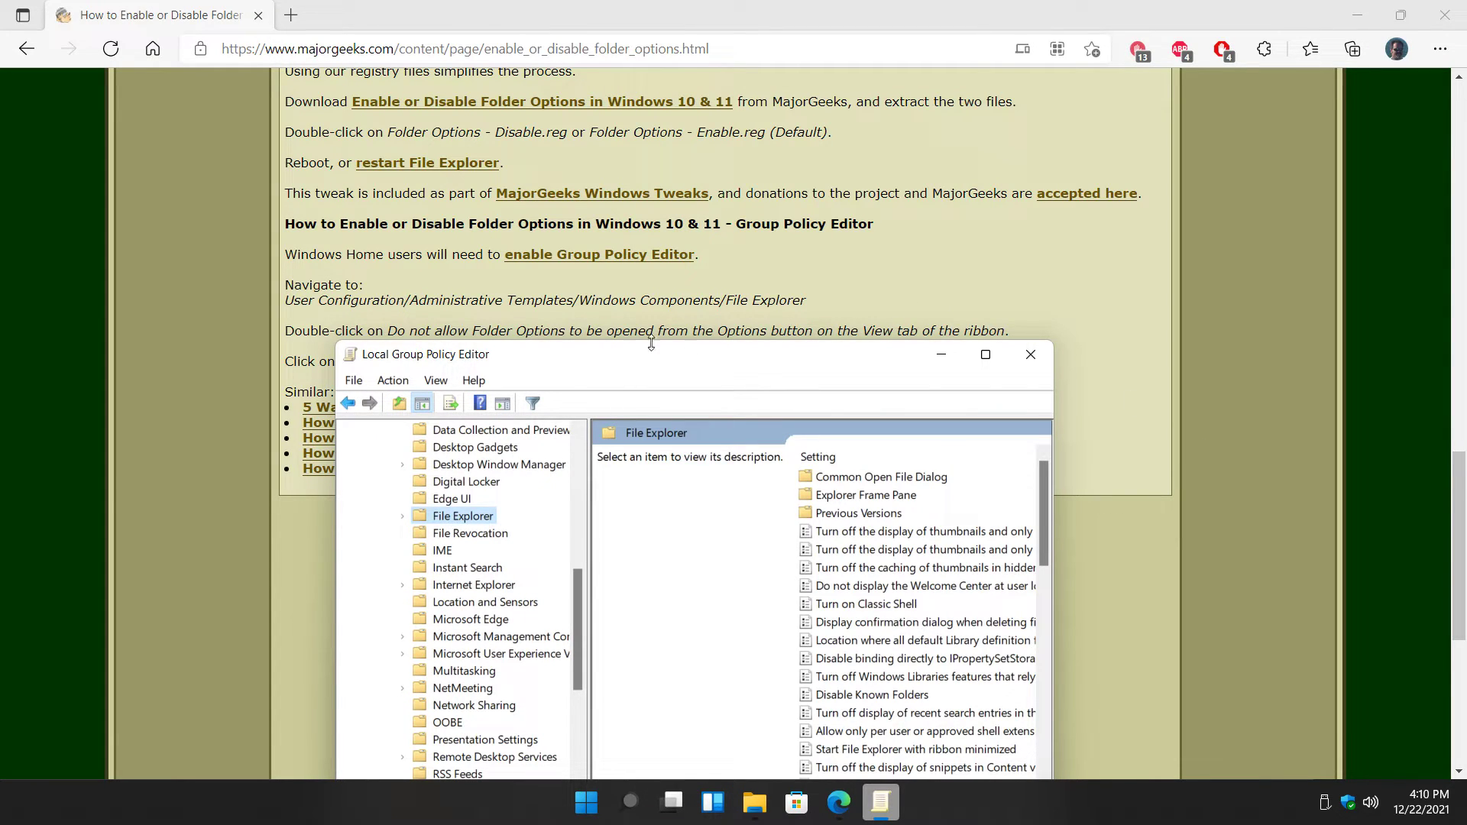
# Widen the editor window and sort the File Explorer settings alphabetically by name.
pyautogui.moveTo(557, 354); pyautogui.dragTo(520, 376)
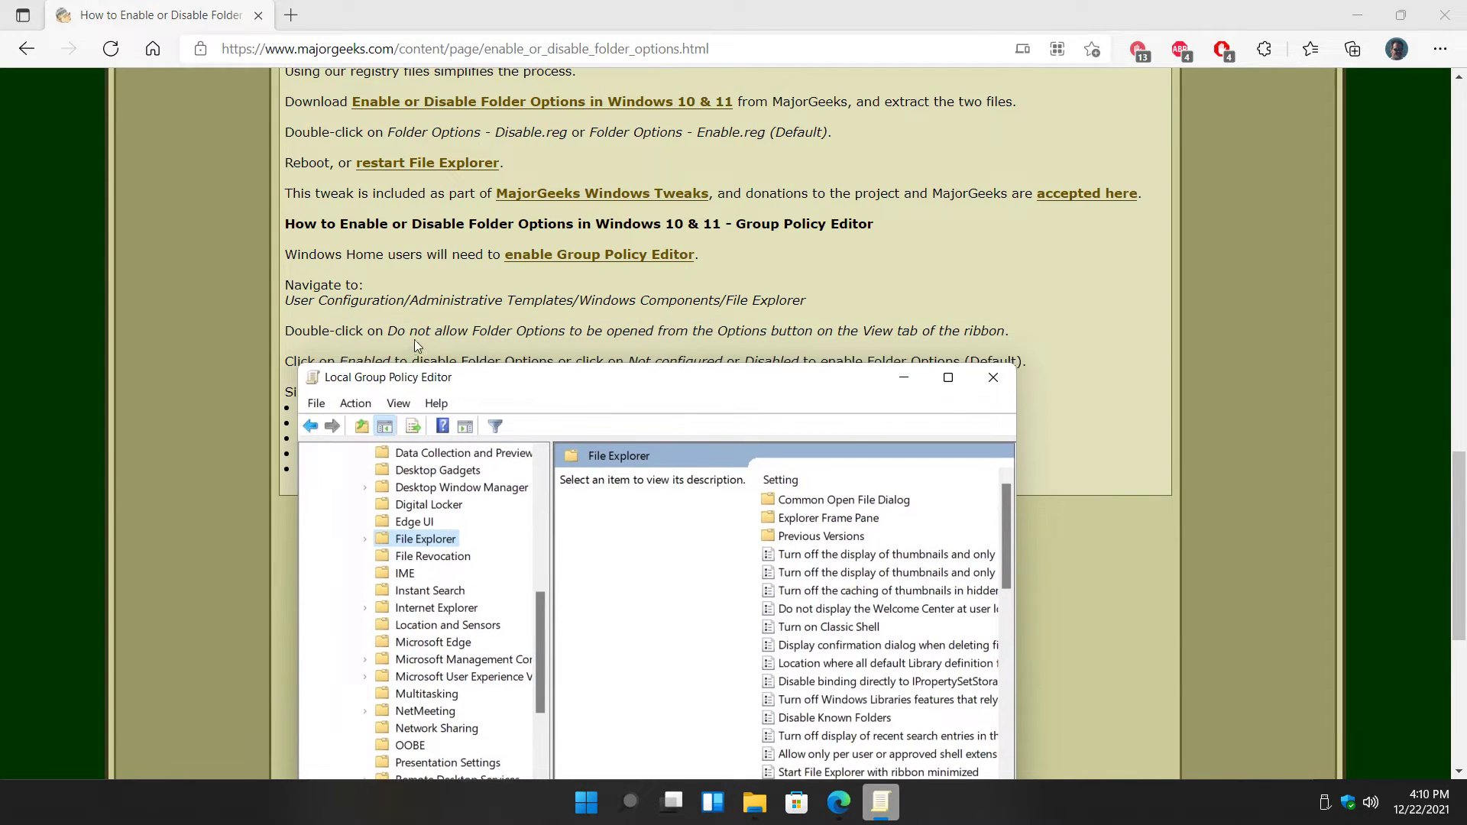
pyautogui.moveTo(661, 390); pyautogui.dragTo(718, 176)
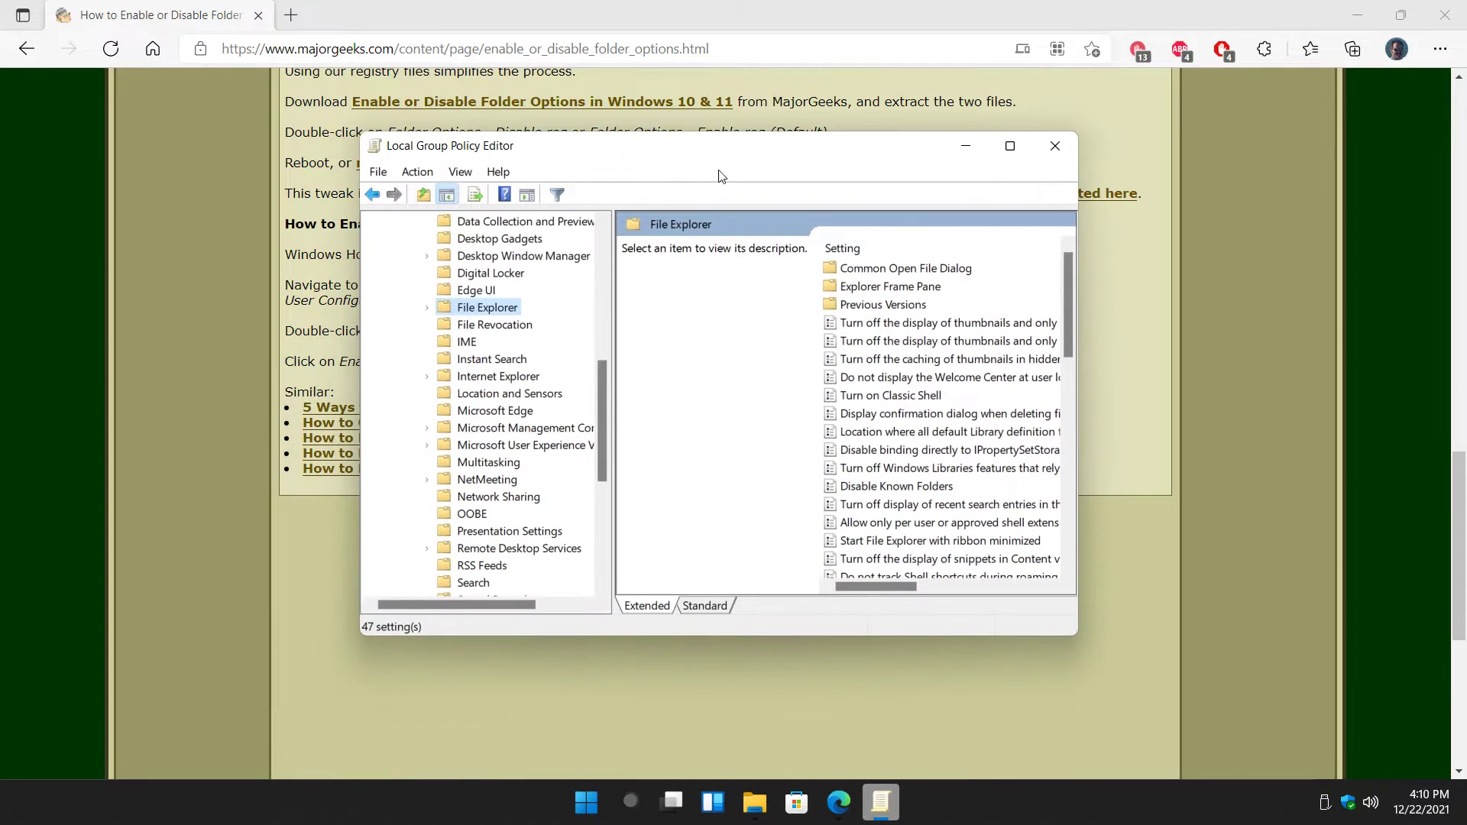
pyautogui.moveTo(1082, 287); pyautogui.dragTo(1204, 286)
pyautogui.scroll(-10, 875, 484)
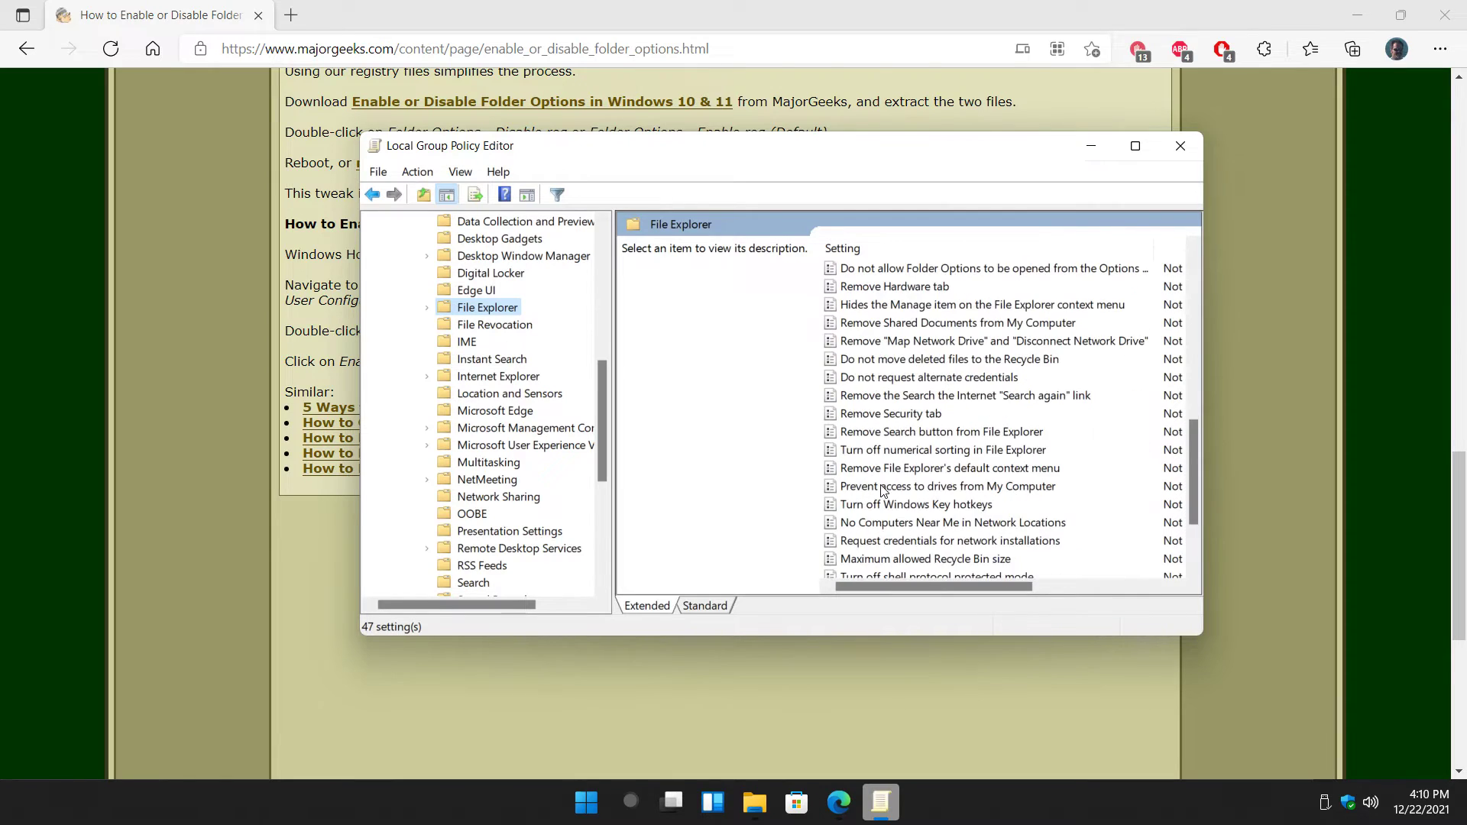
pyautogui.scroll(15, 879, 305)
pyautogui.click(901, 250)
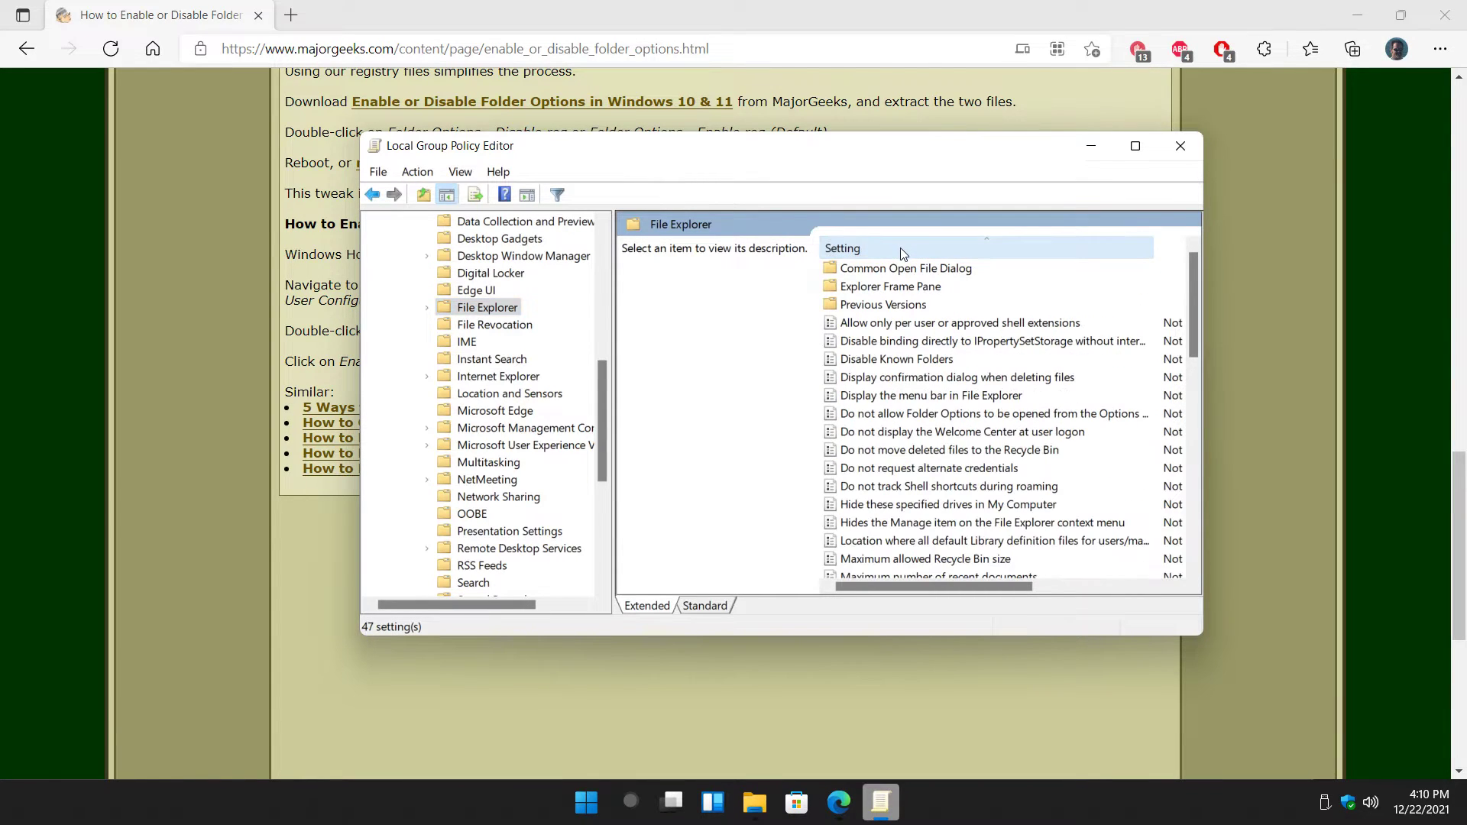
pyautogui.click(876, 253)
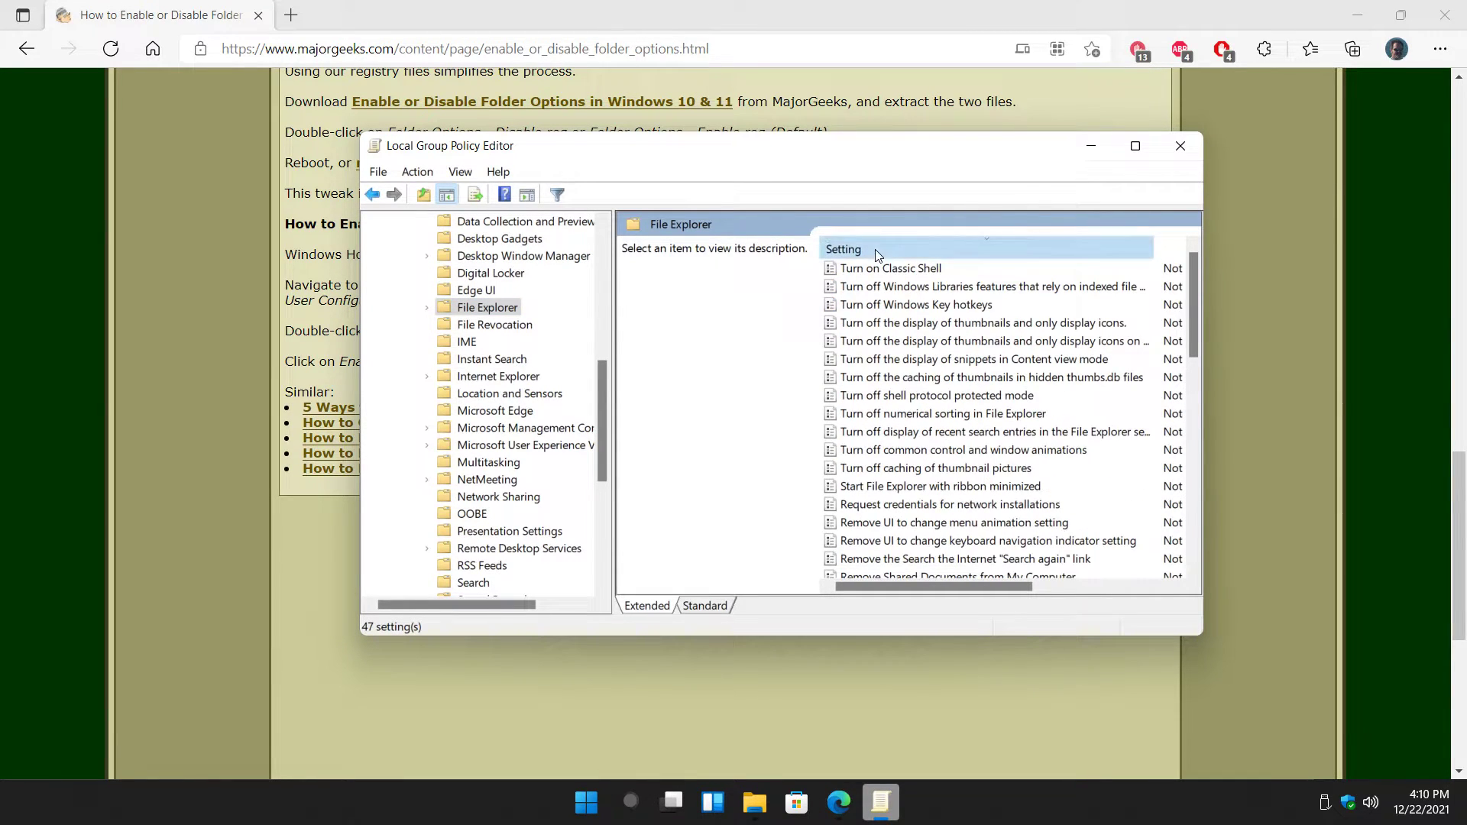
pyautogui.click(877, 252)
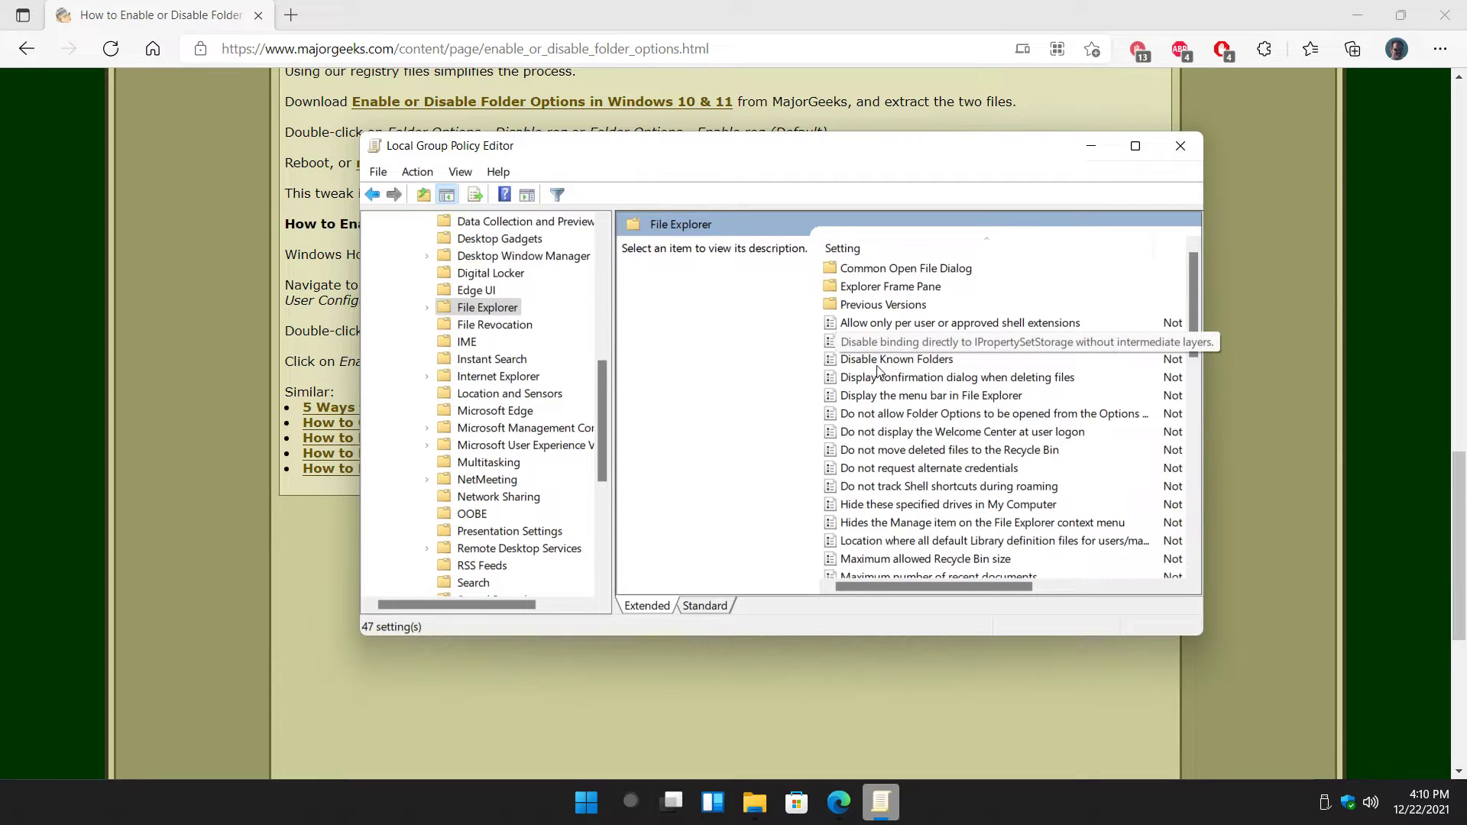
# Select the 'Do not allow Folder Options' policy to show its description.
pyautogui.moveTo(897, 163); pyautogui.dragTo(891, 583)
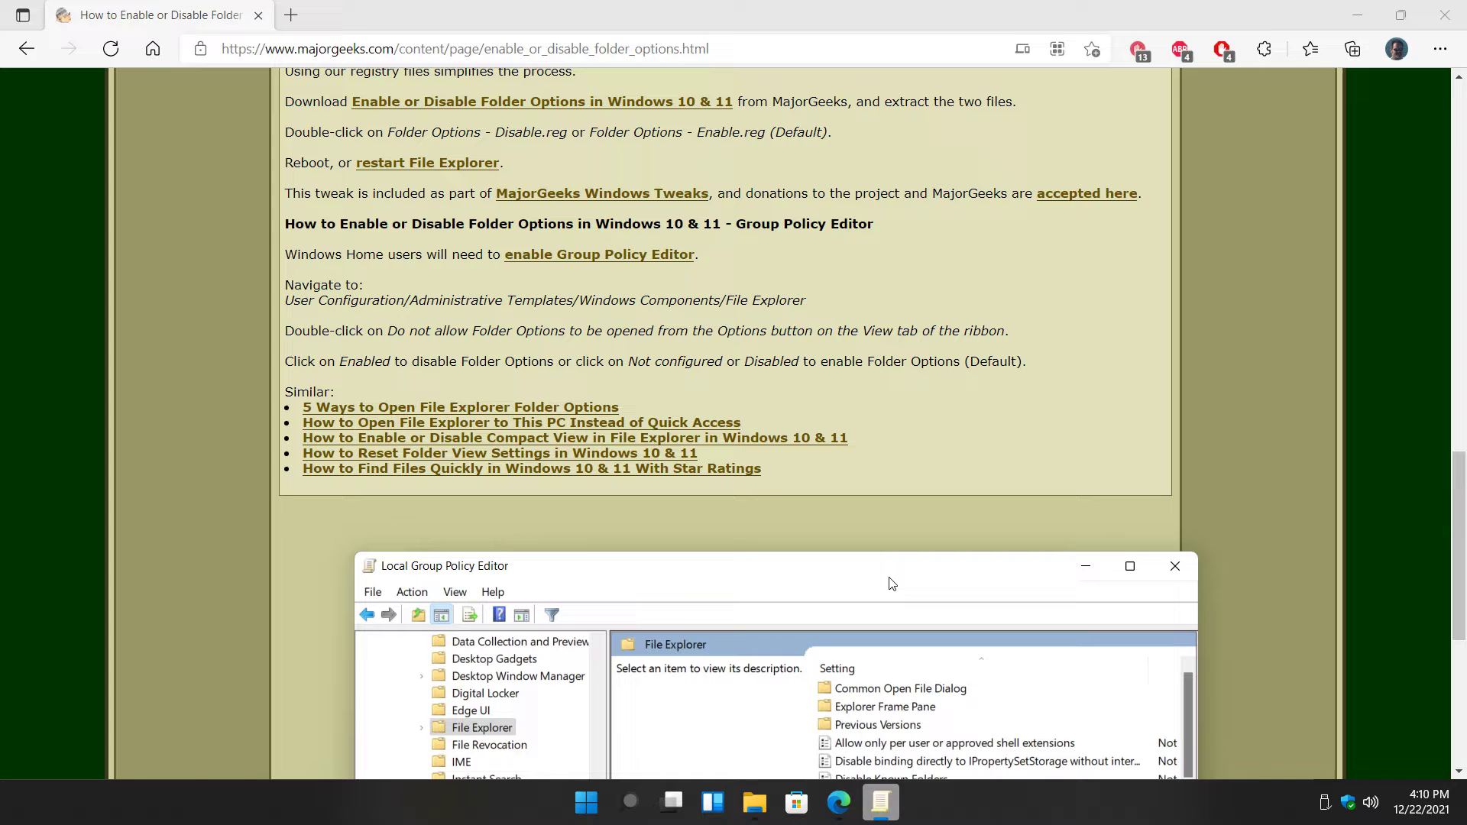
pyautogui.moveTo(891, 583); pyautogui.dragTo(860, 170)
pyautogui.click(840, 333)
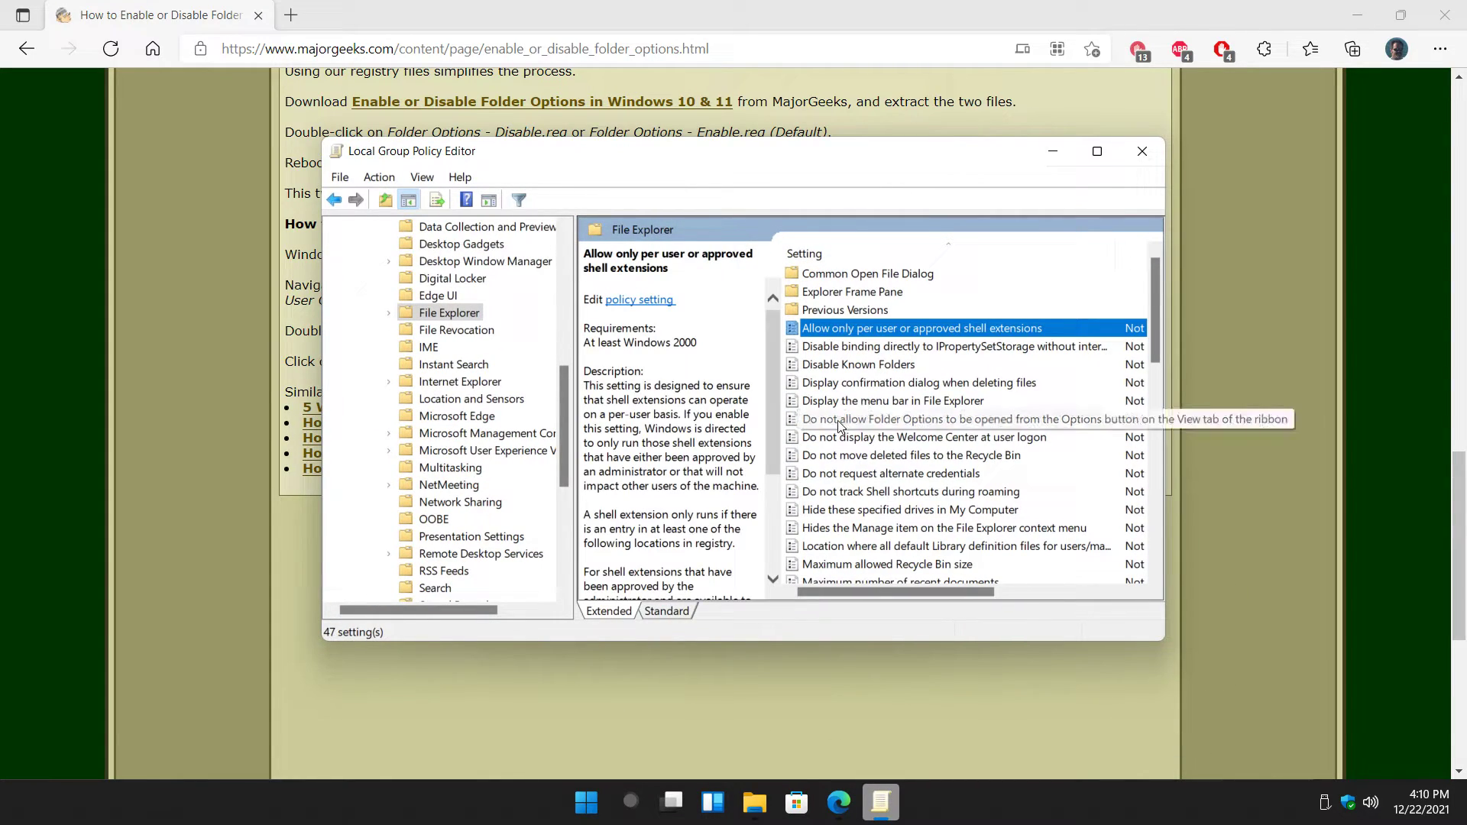
pyautogui.click(838, 425)
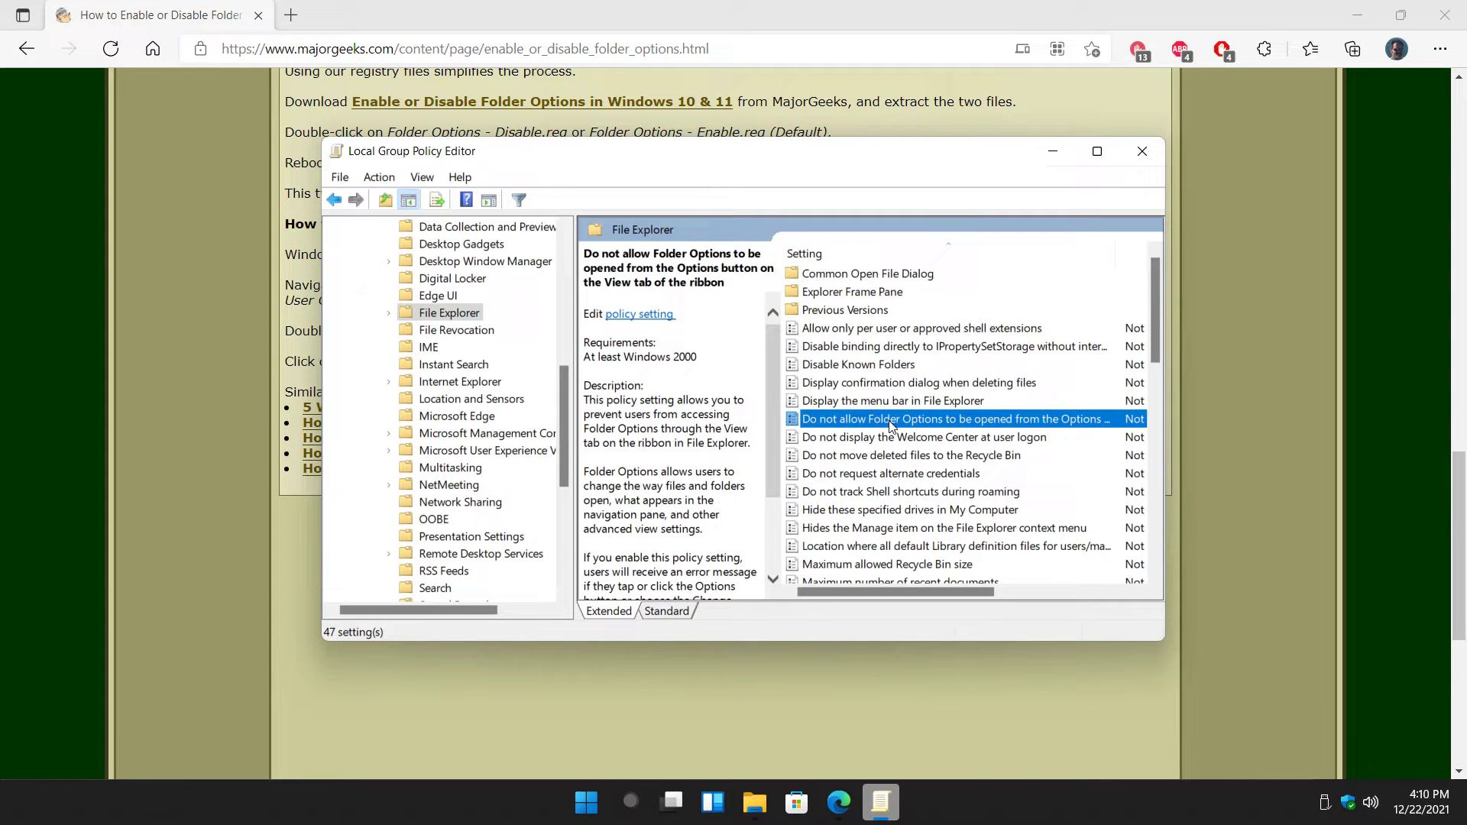
# Open 'Do not allow Folder Options', try Enabled and Disabled, and save it as Not Configured.
pyautogui.doubleClick(867, 425)
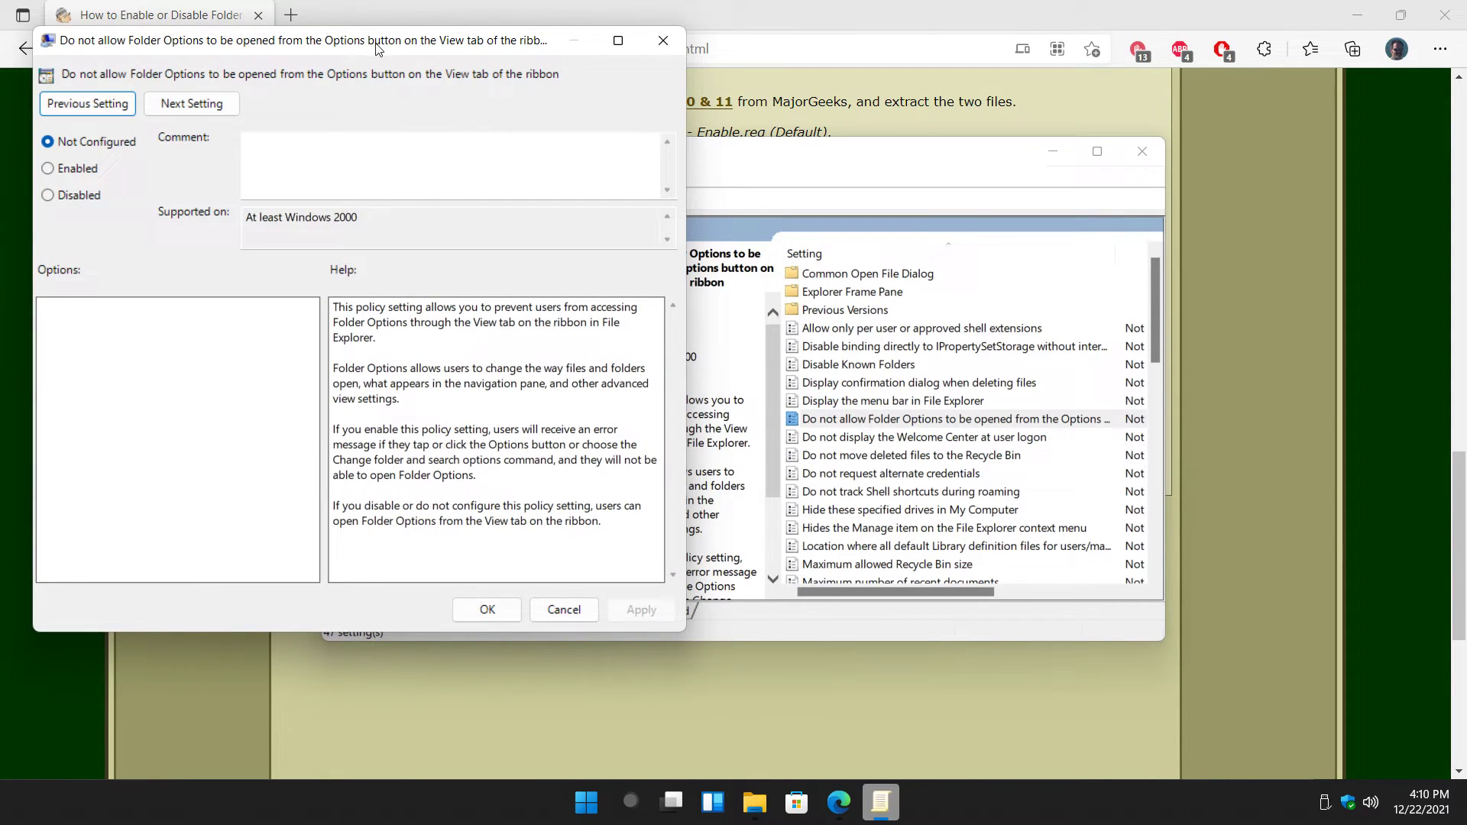
pyautogui.moveTo(376, 49); pyautogui.dragTo(677, 99)
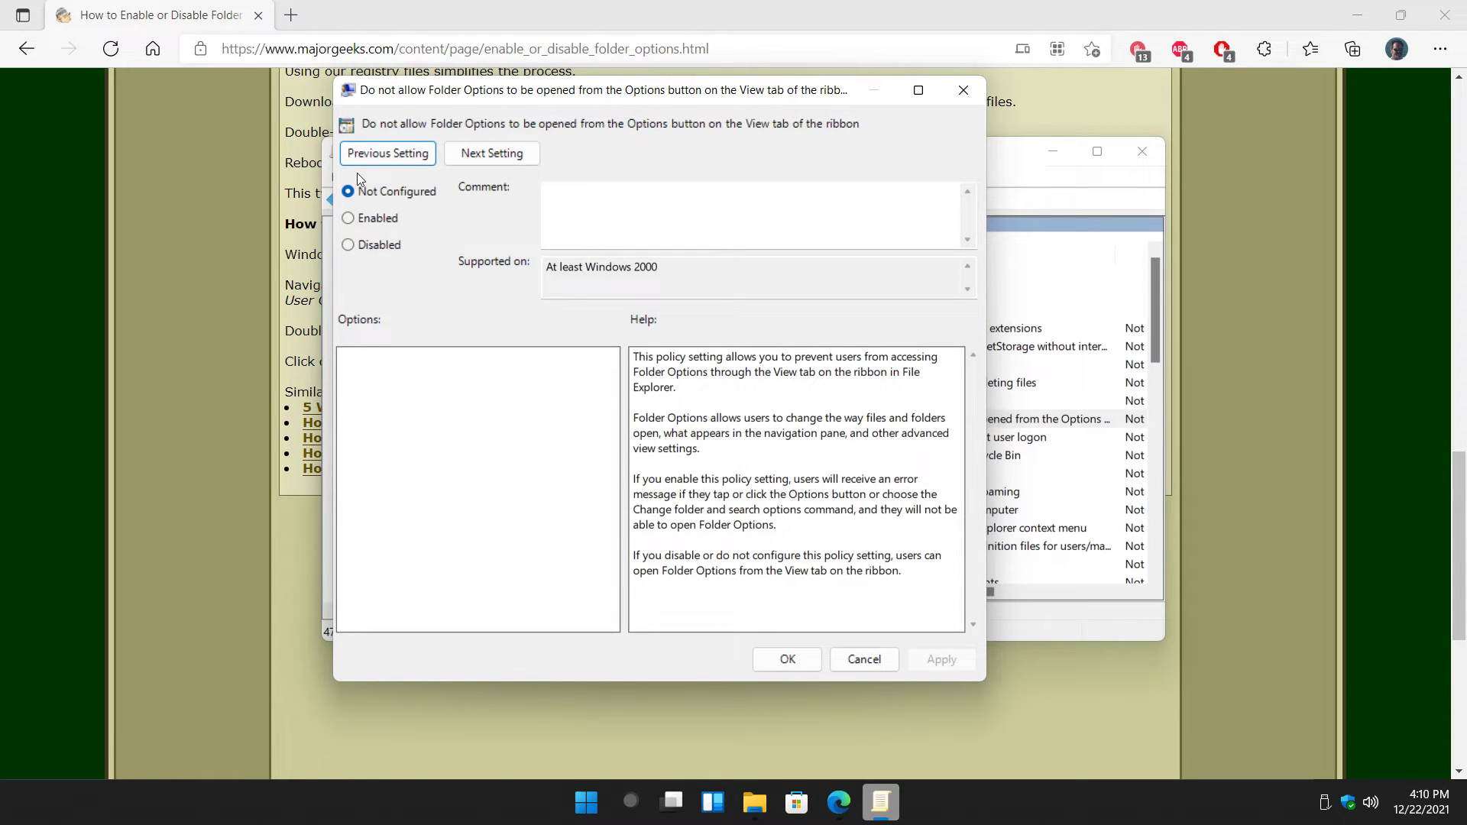
pyautogui.click(367, 221)
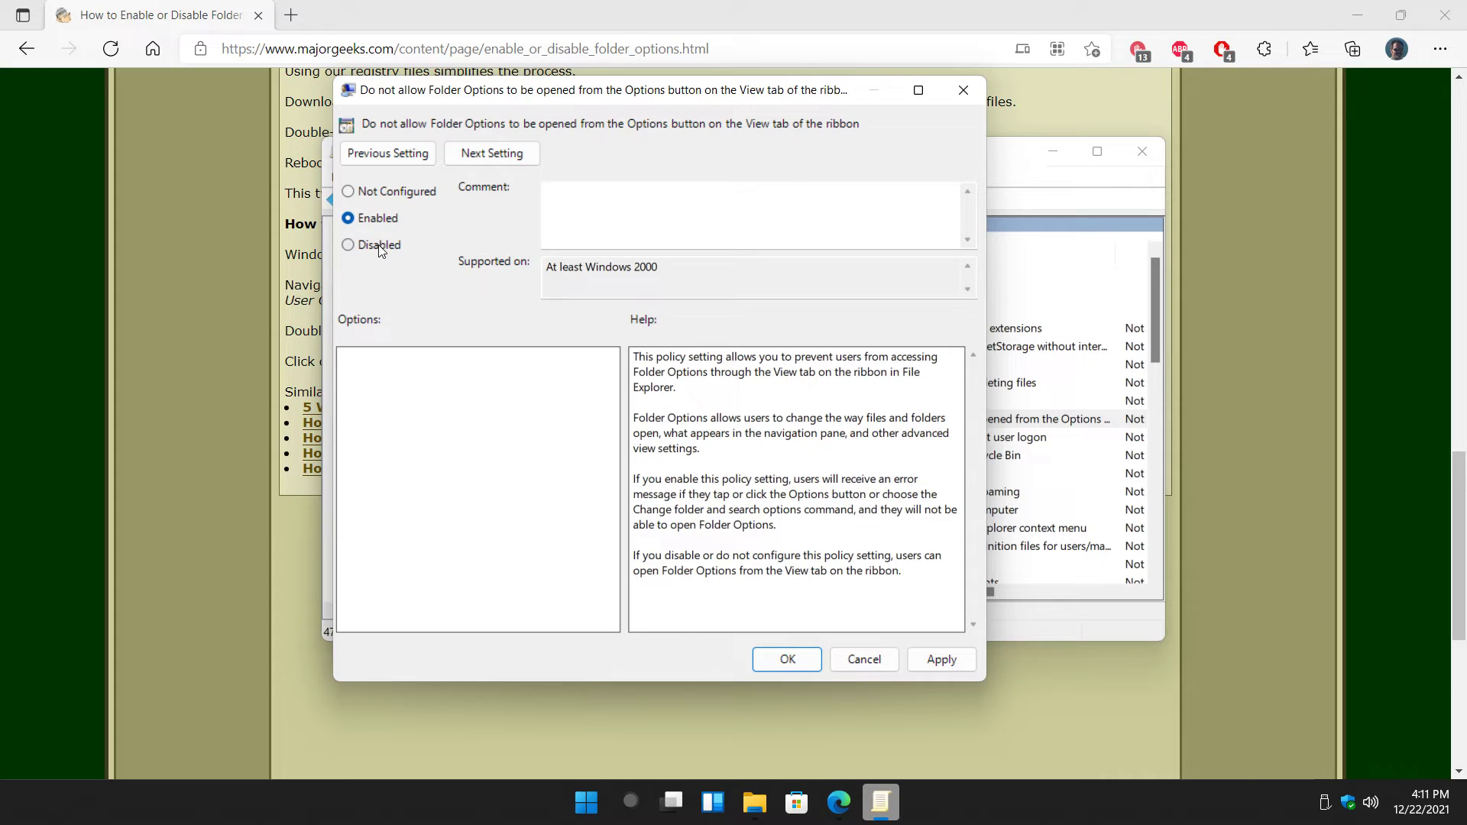
pyautogui.click(380, 247)
pyautogui.click(362, 192)
pyautogui.click(356, 221)
pyautogui.click(351, 193)
pyautogui.click(352, 249)
pyautogui.click(350, 192)
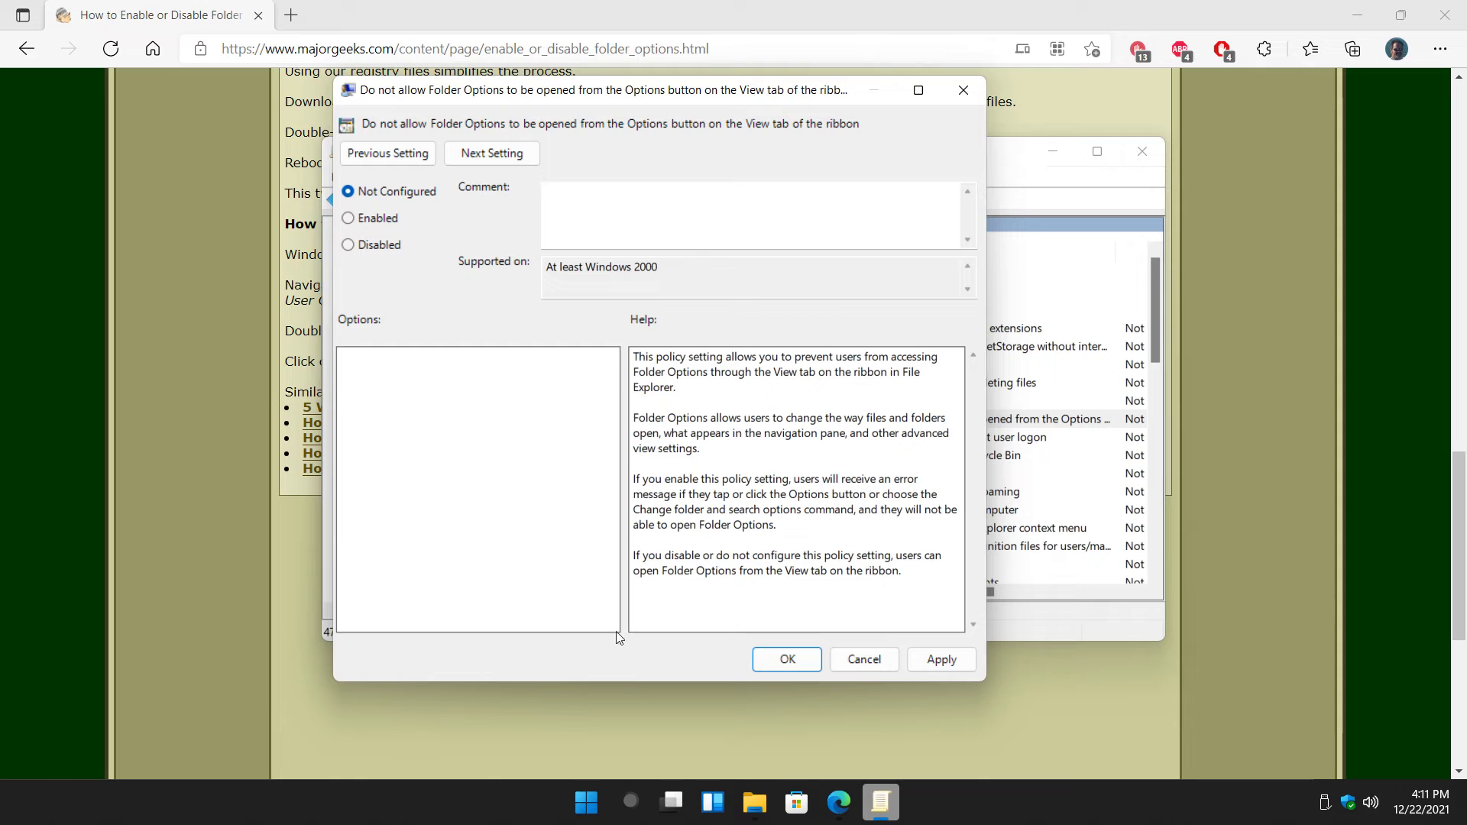
pyautogui.click(786, 661)
# Close the Local Group Policy Editor and scroll the MajorGeeks article back to the top.
pyautogui.click(1150, 153)
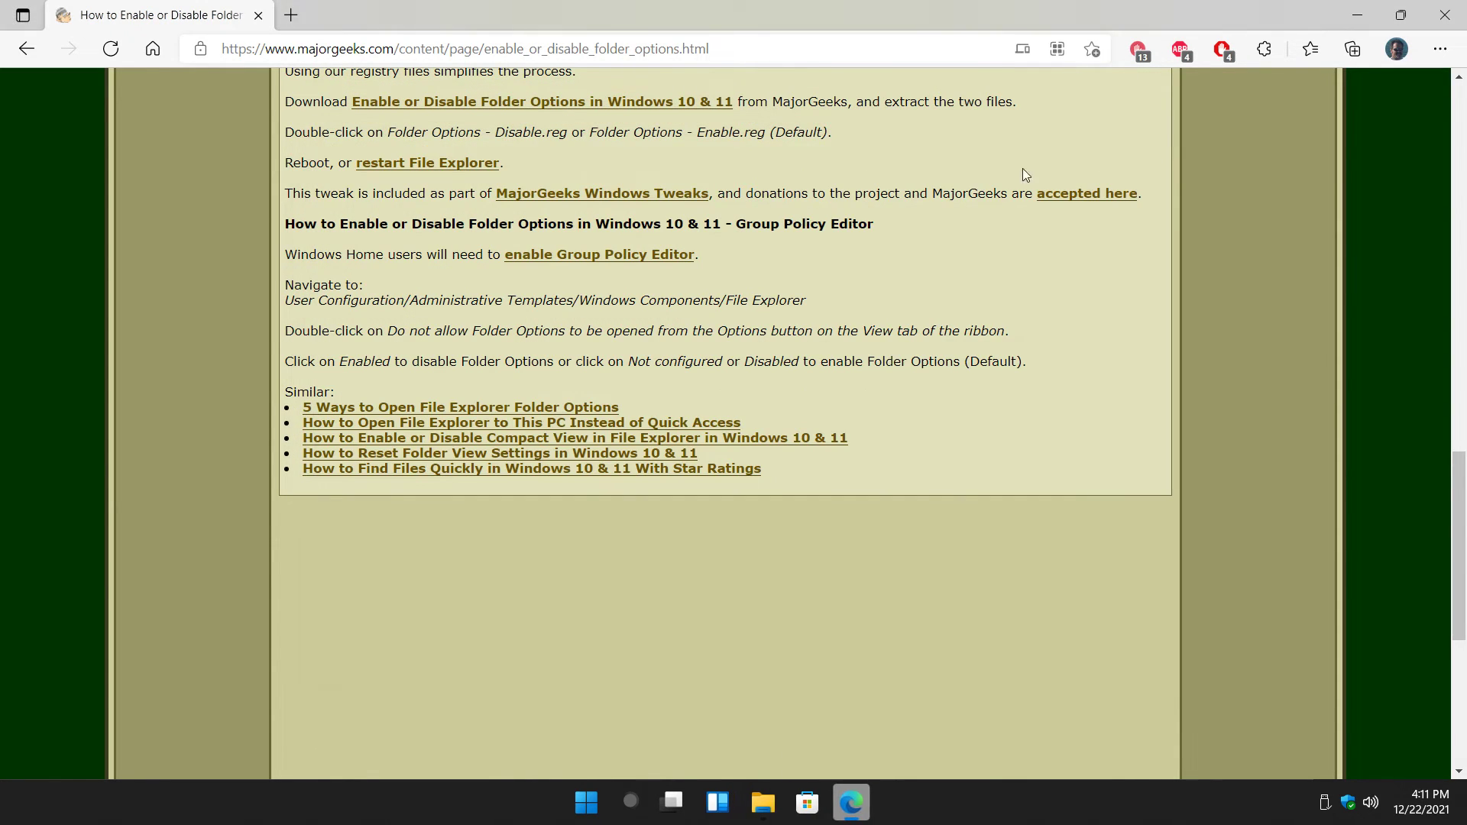
pyautogui.scroll(10, 616, 308)
pyautogui.scroll(5, 616, 309)
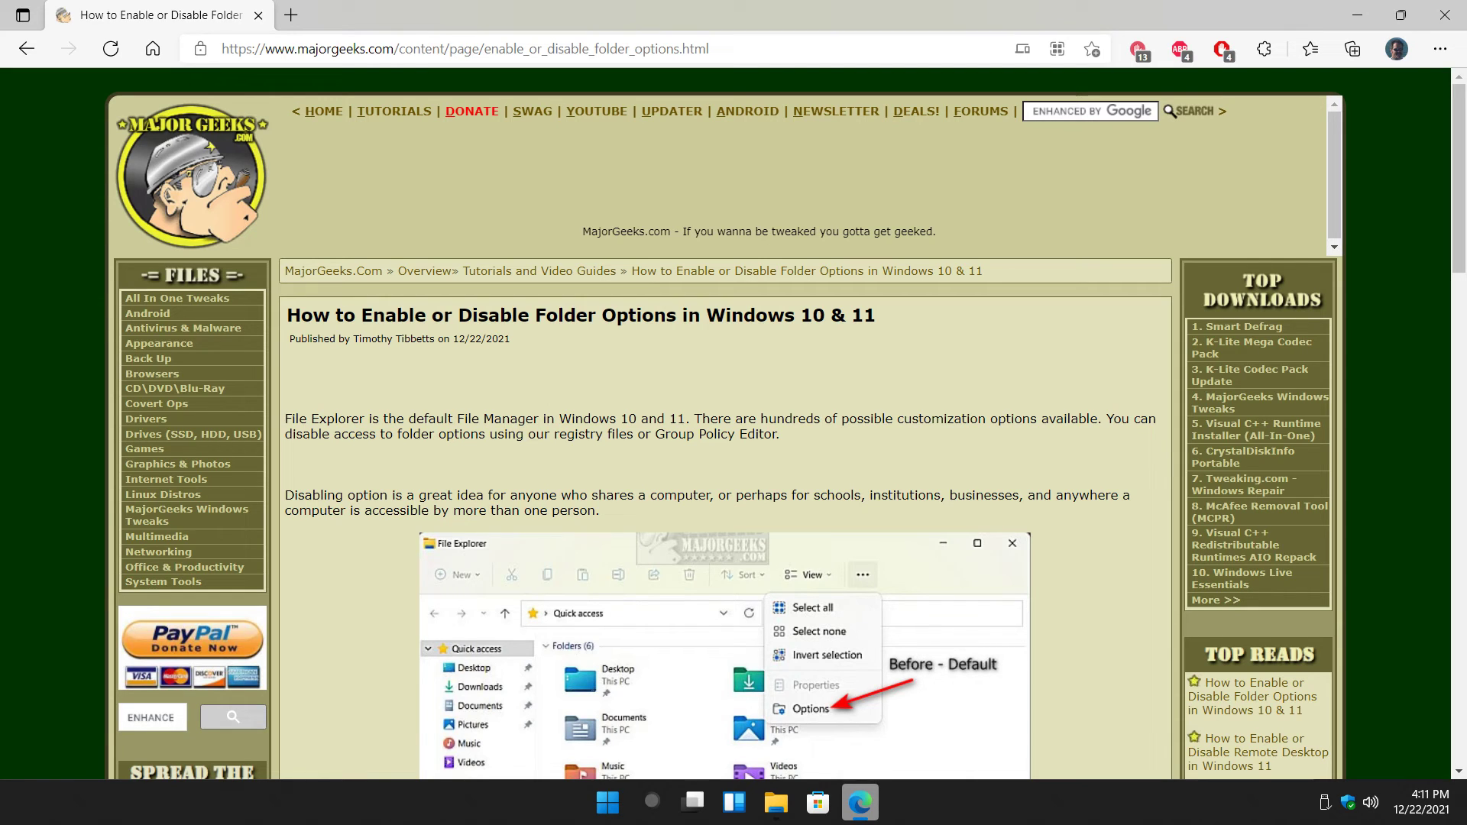
pyautogui.scroll(-7, 405, 485)
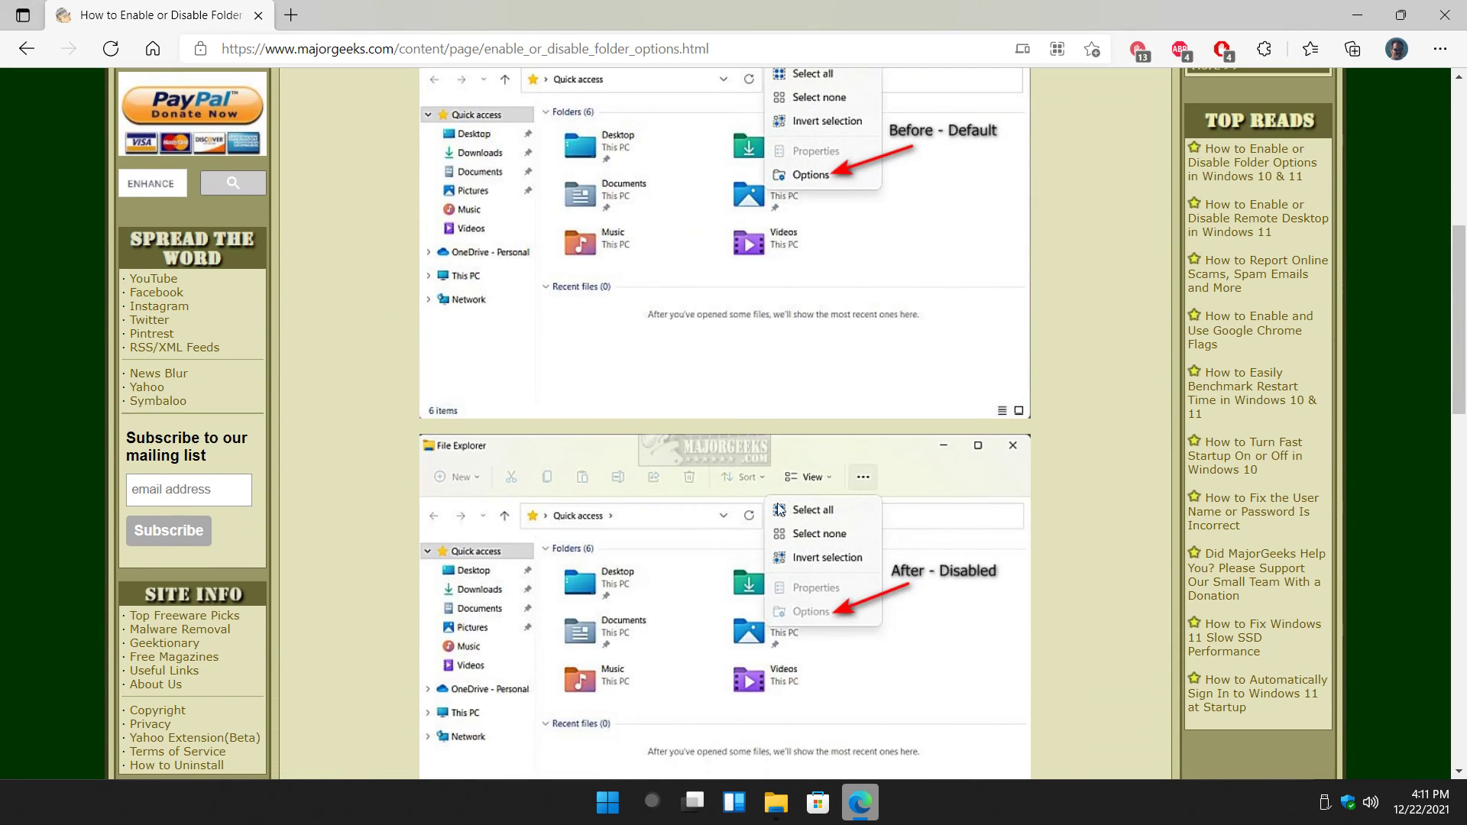
pyautogui.scroll(7, 429, 665)
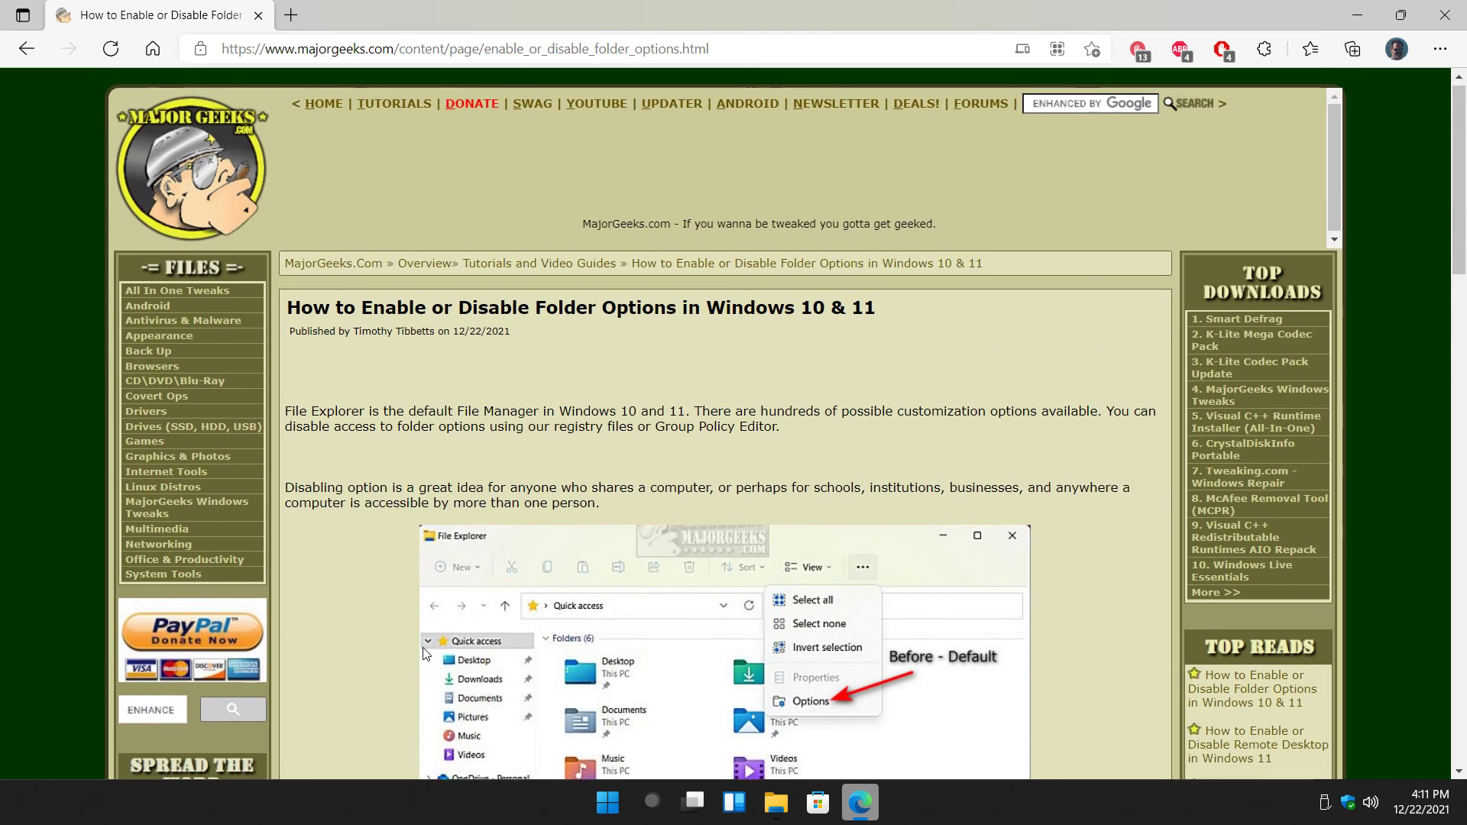